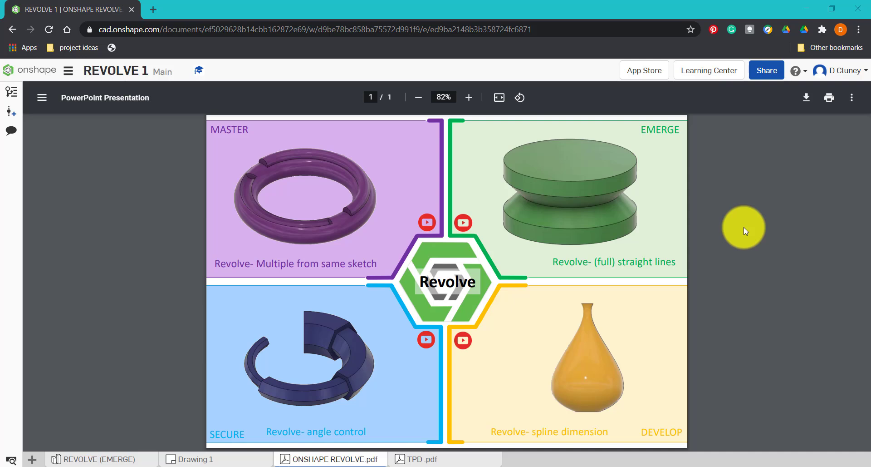
Review the TPD PDF and Drawing 1, then bring up the REVOLVE (EMERGE) reference part.
left_click(444, 460)
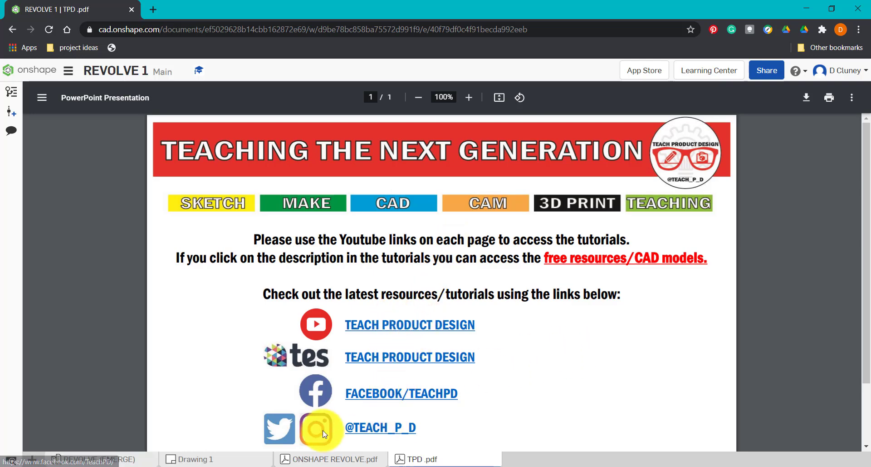
left_click(210, 460)
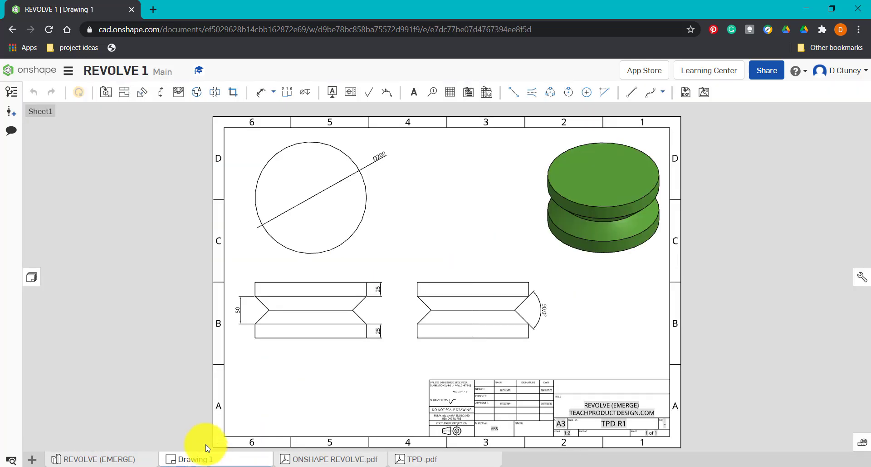
left_click(115, 460)
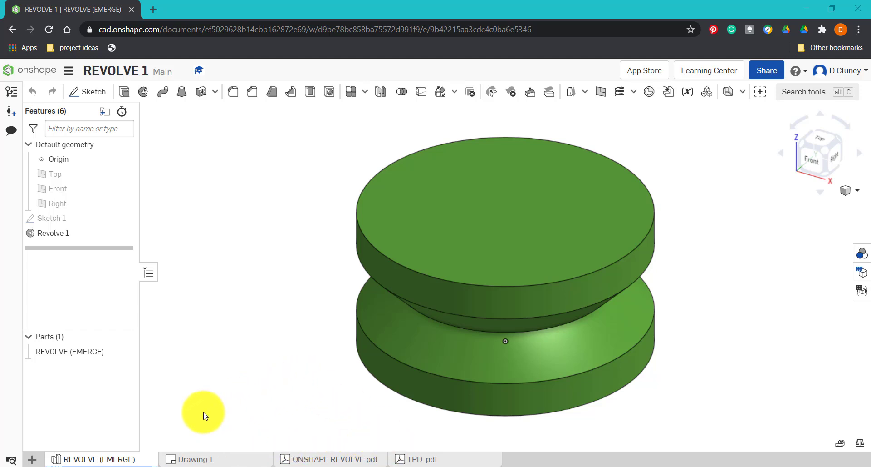
Open the document-level options menu and dismiss it without choosing anything.
mouse_move(107, 459)
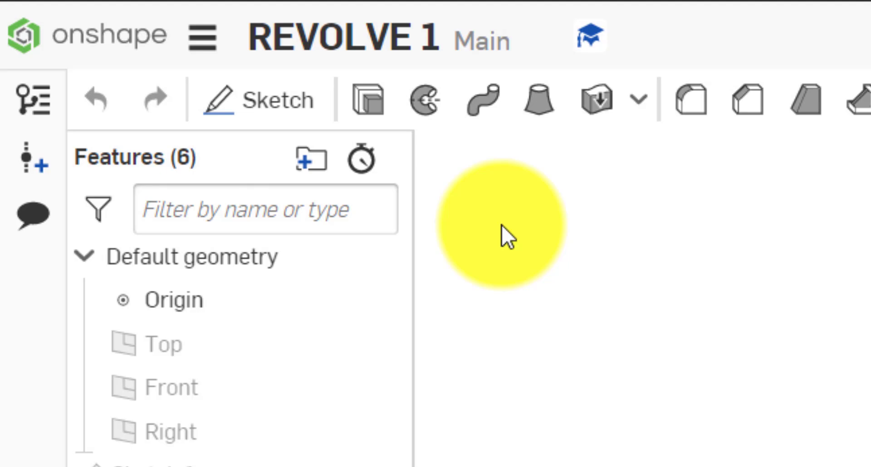
left_click(214, 48)
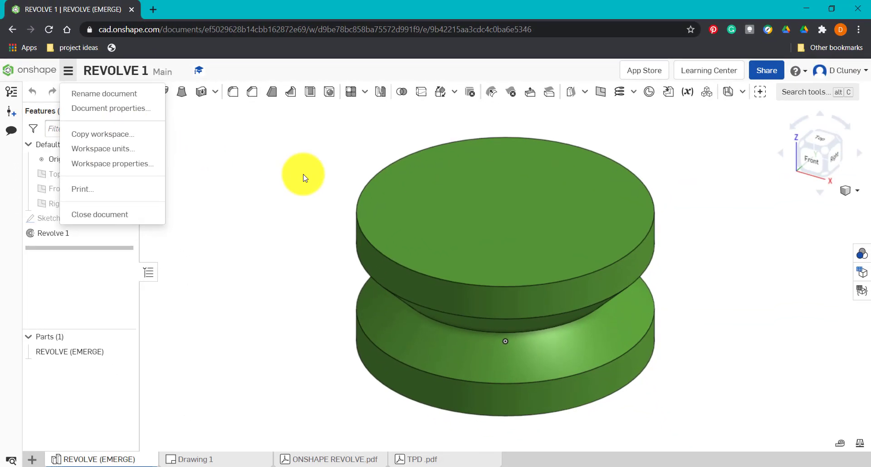
left_click(304, 177)
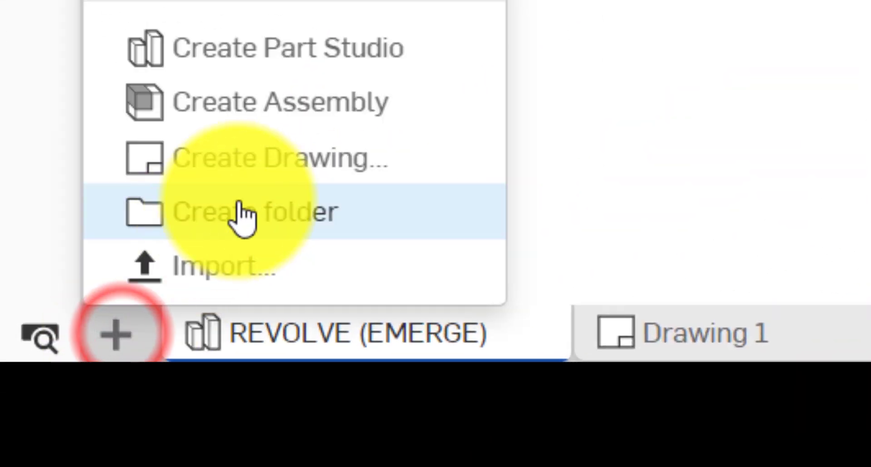
Create a new Part Studio, move it after Drawing 1, and rename it TUTORIAL.
left_click(346, 51)
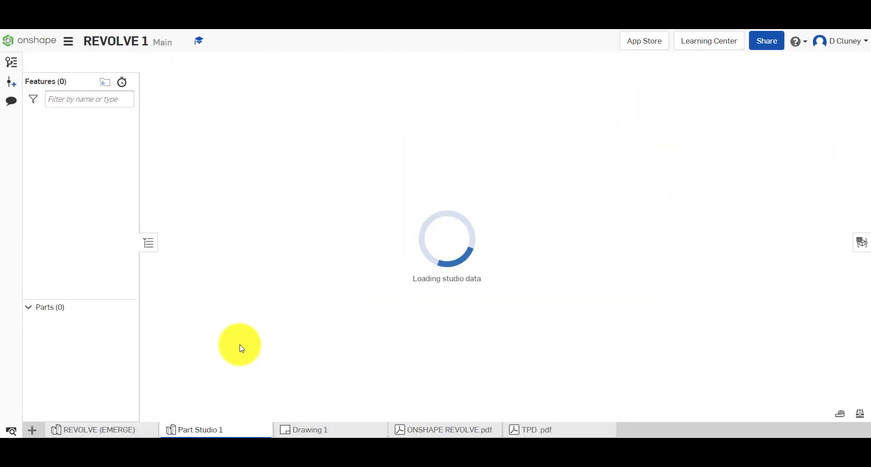
left_click_drag(233, 428, 338, 433)
right_click(338, 432)
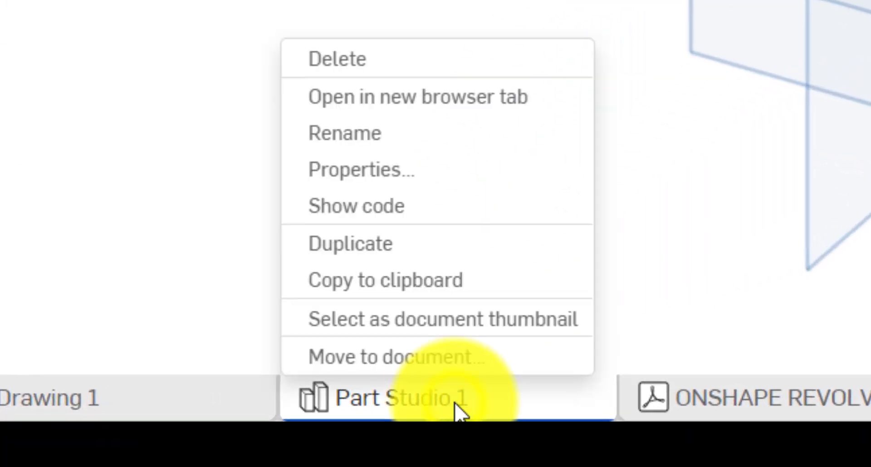
left_click(410, 136)
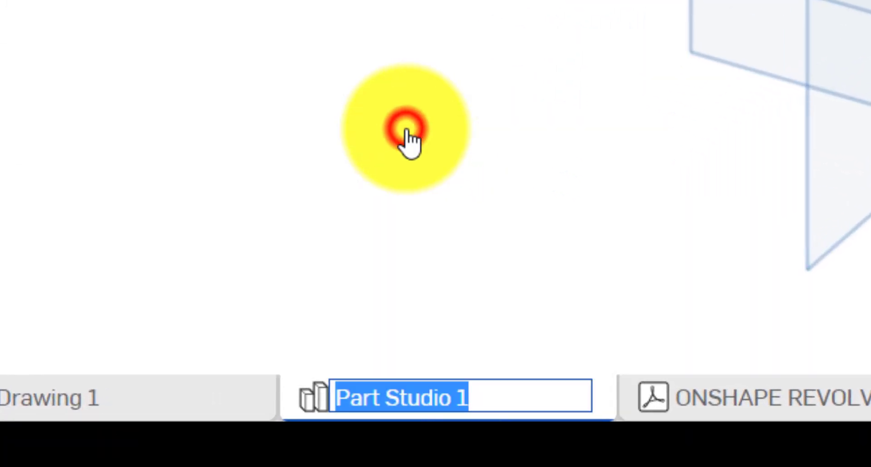
type("TUT")
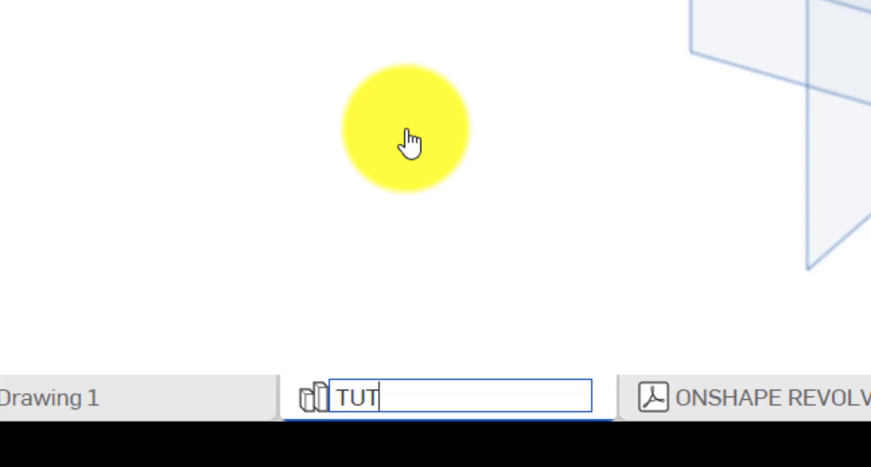
type("ORIAL")
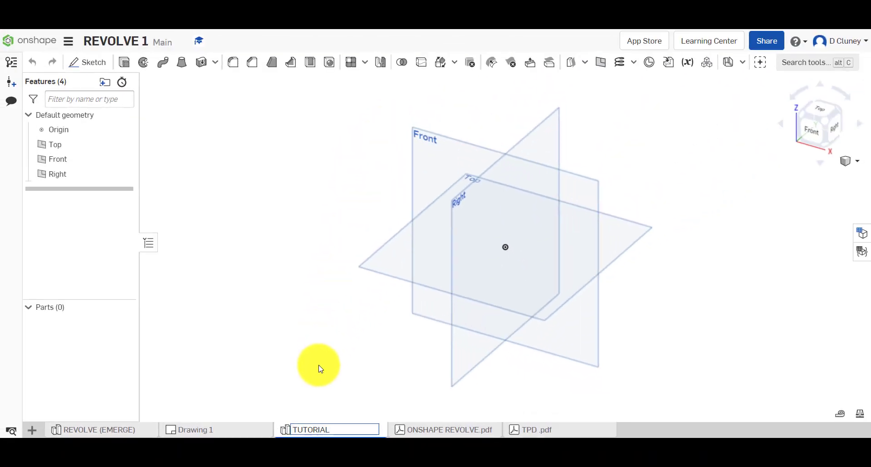
left_click(414, 223)
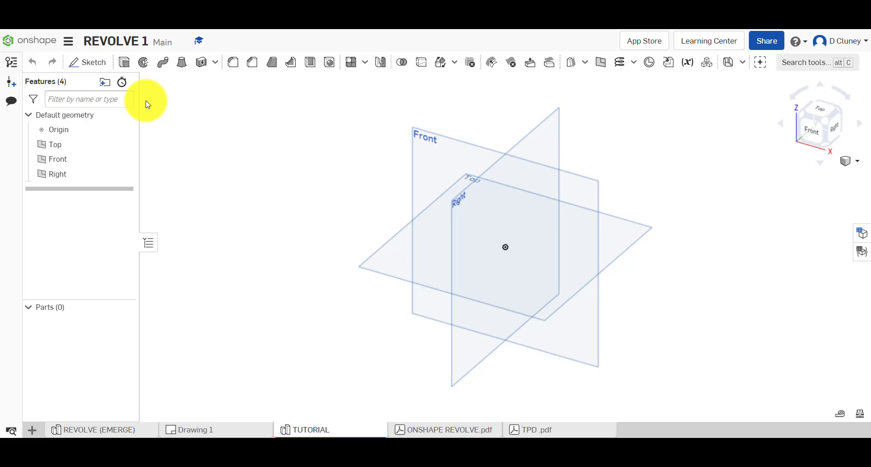
Check Drawing 1, then start a sketch on TUTORIAL's Front plane viewed face-on.
left_click(218, 429)
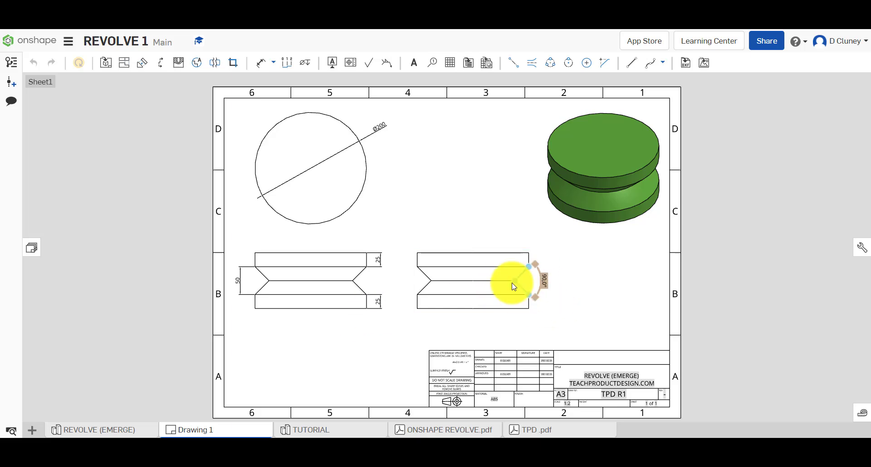
left_click(321, 429)
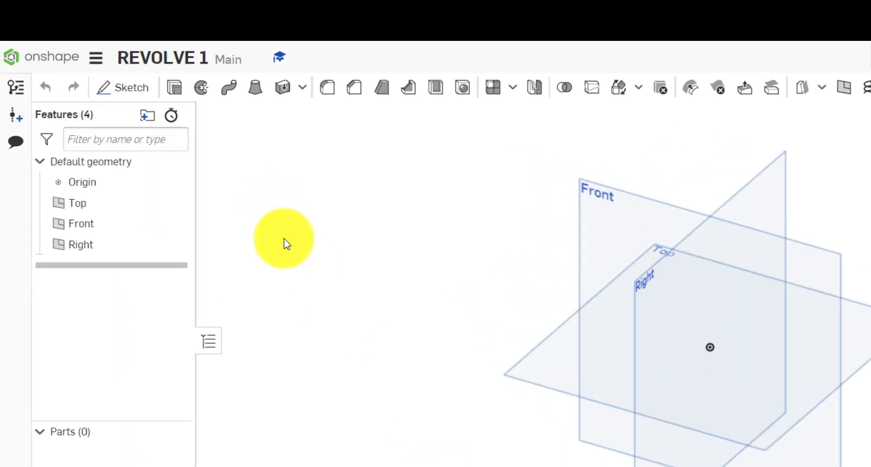
left_click(123, 87)
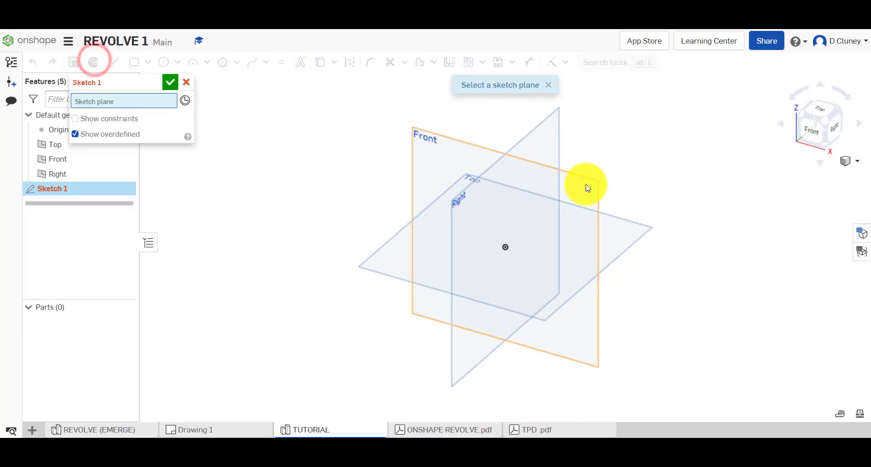
left_click(587, 184)
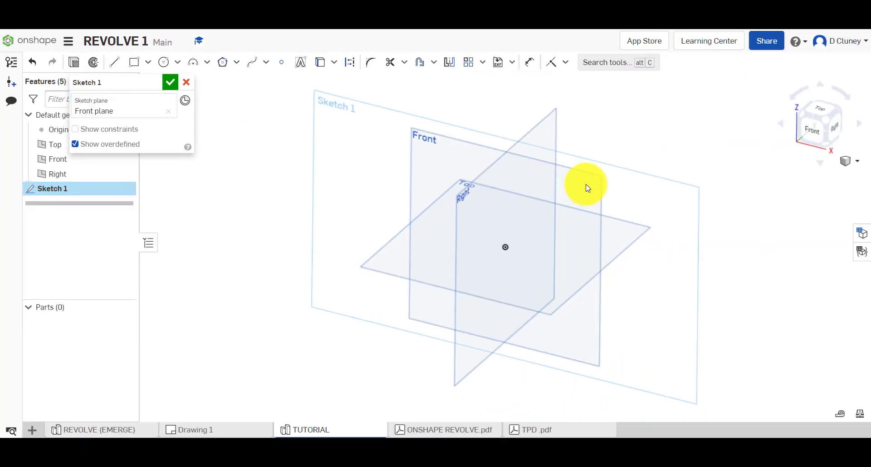
key("n")
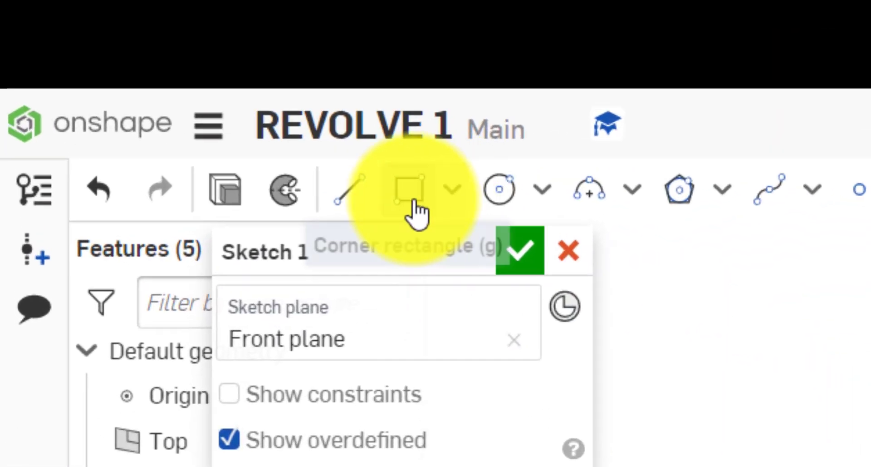
Draw a corner rectangle from the origin, 100 wide by 50 tall.
left_click(412, 199)
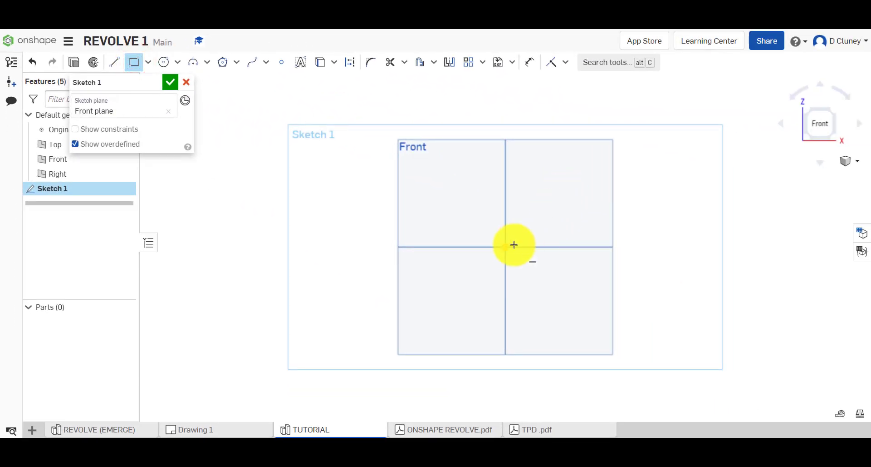
left_click(505, 247)
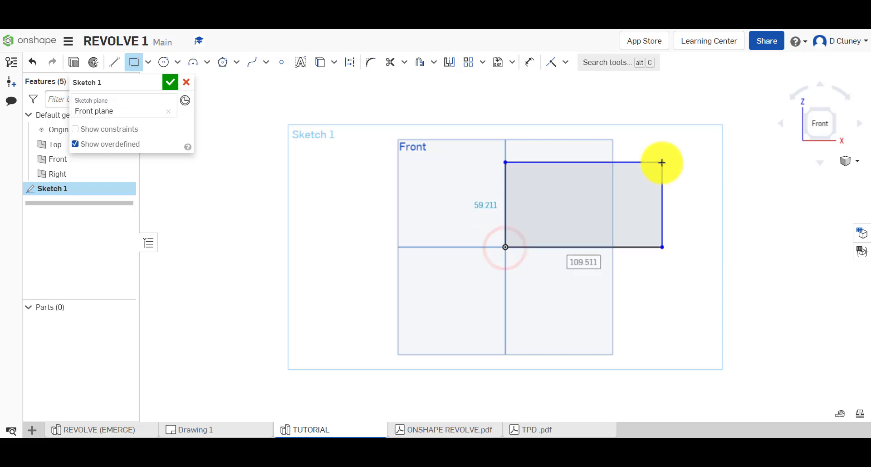
type("1")
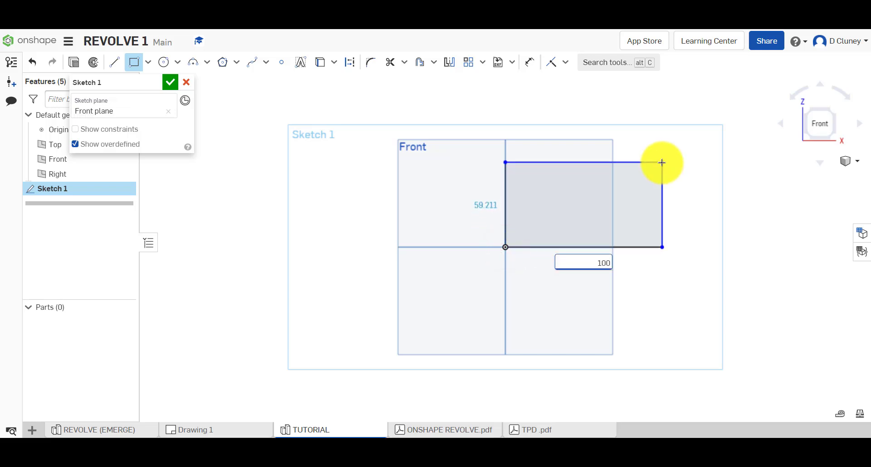
type("00")
key("Return")
key("Tab")
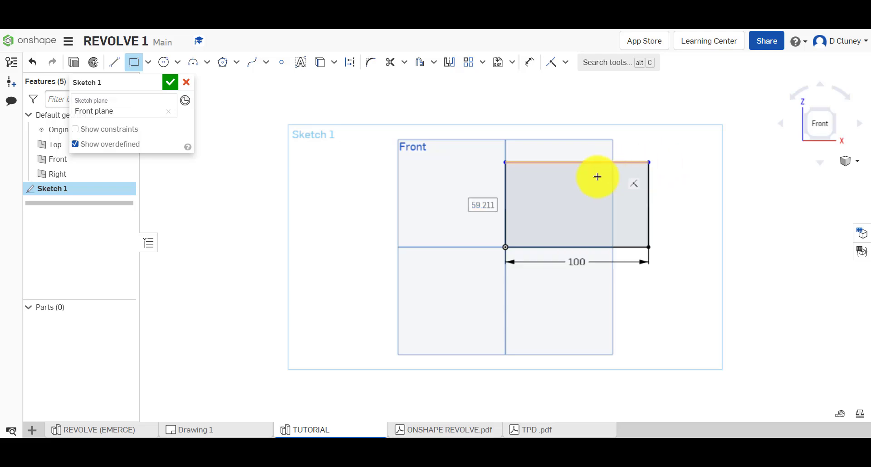
type("50")
key("Return")
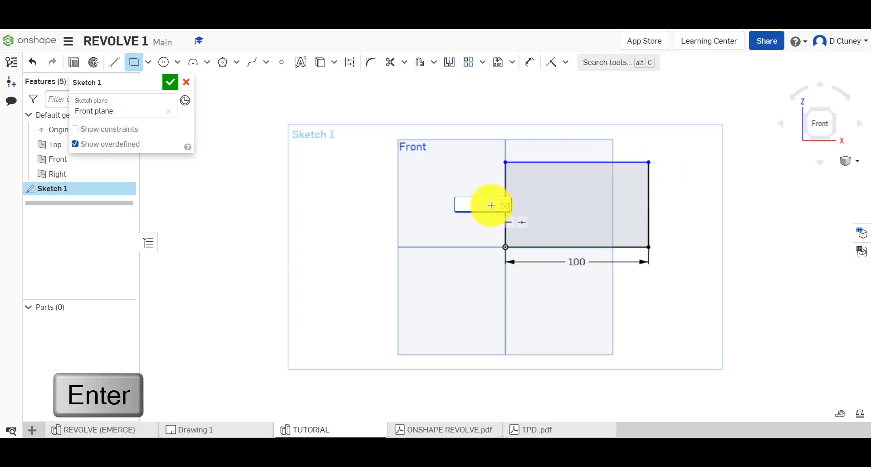
Consult Drawing 1, then change the rectangle's height to 100 to make a square.
left_click(233, 434)
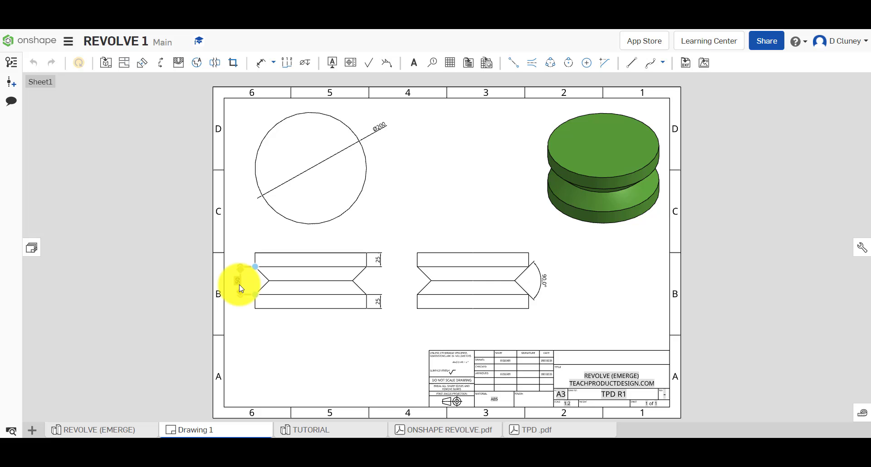
left_click(301, 433)
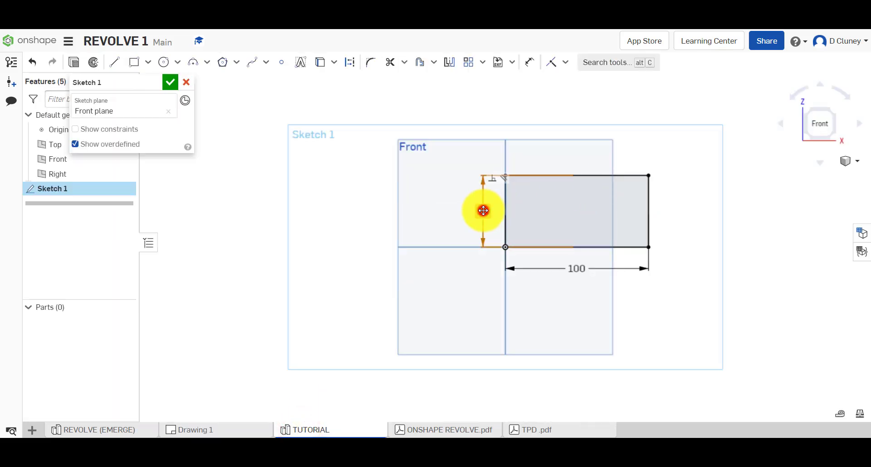
double_click(484, 210)
type("100")
key("Return")
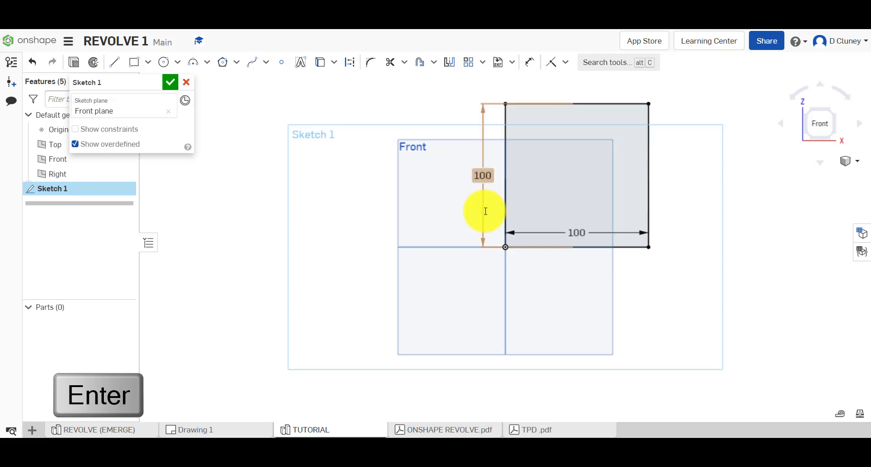
Inspect the lower 25 groove dimension on Drawing 1.
mouse_move(252, 433)
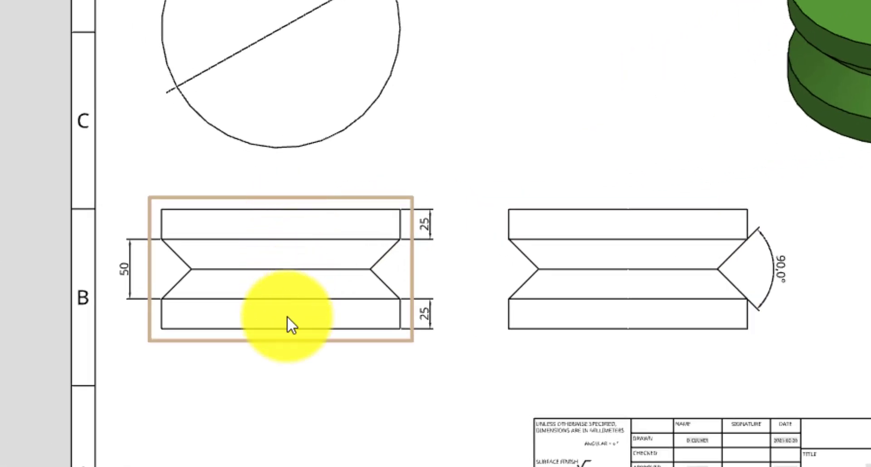
left_click(424, 313)
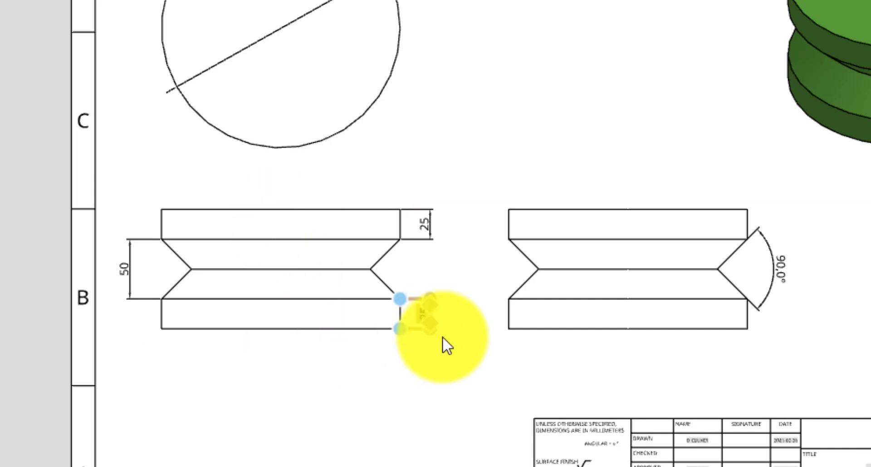
left_click(442, 337)
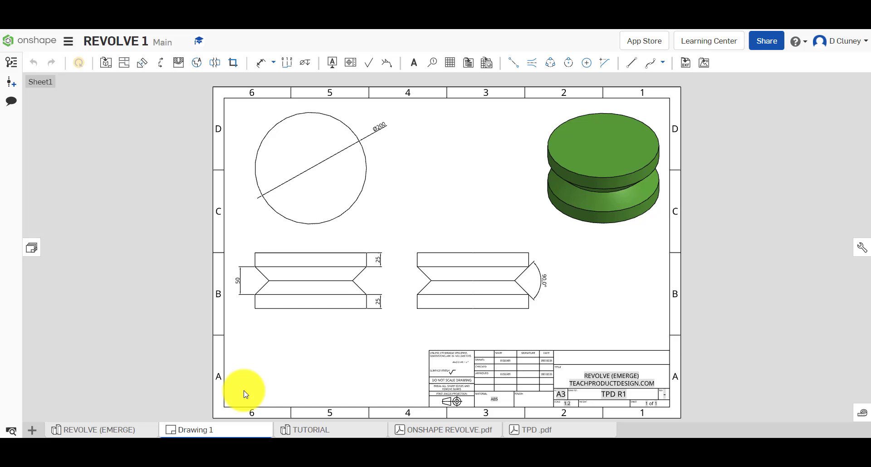
Draw two lines forming a V from the square's right edge to an inner apex.
left_click(301, 428)
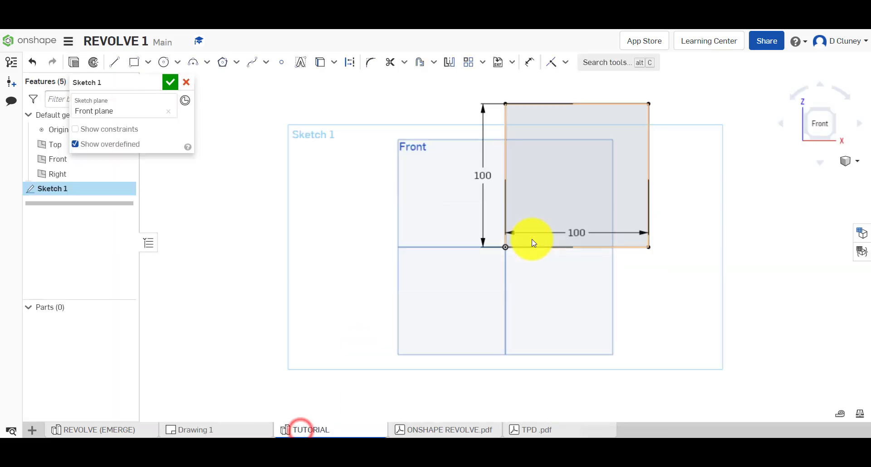
scroll(729, 136, "up", 3)
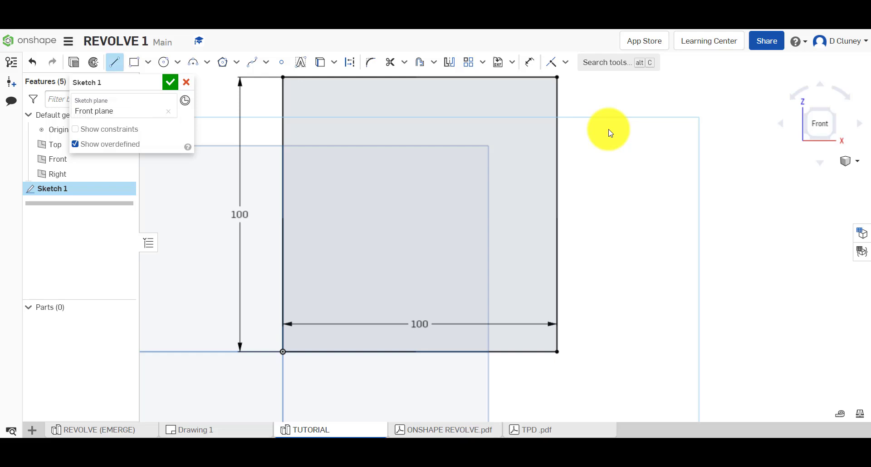
key("l")
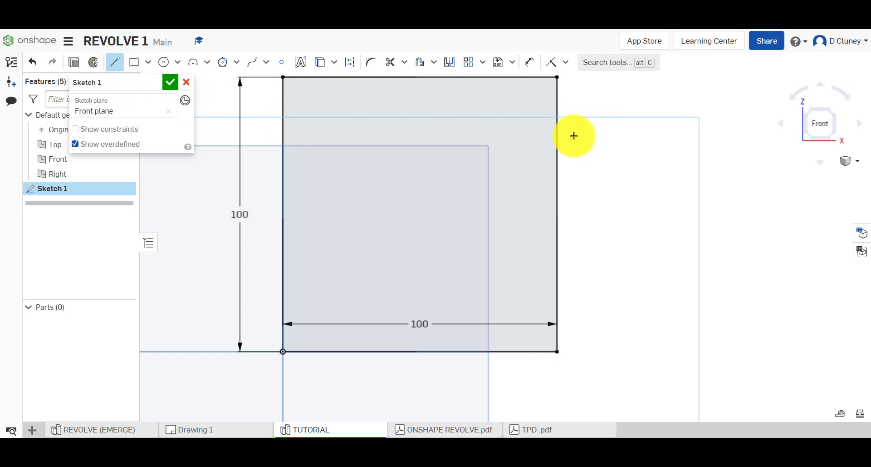
left_click(559, 145)
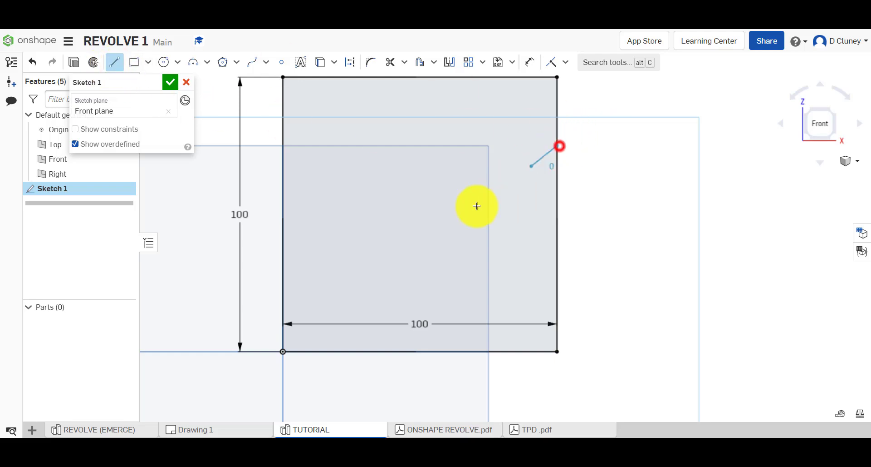
left_click(453, 214)
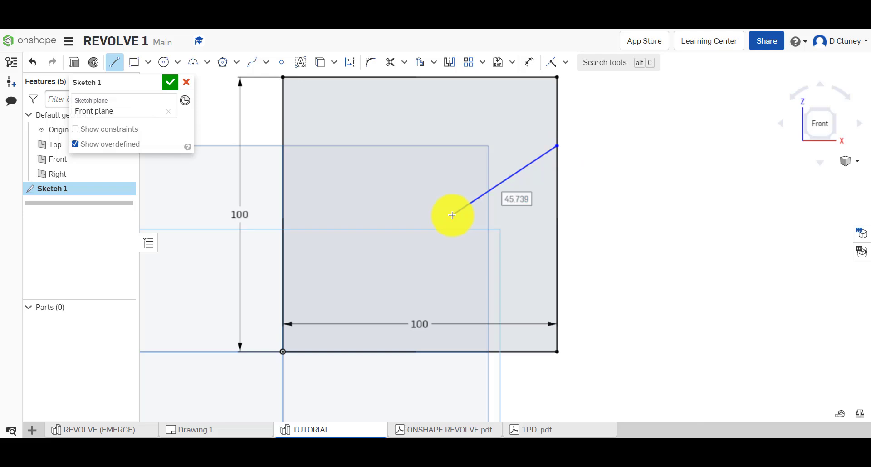
left_click(558, 282)
left_click(562, 143)
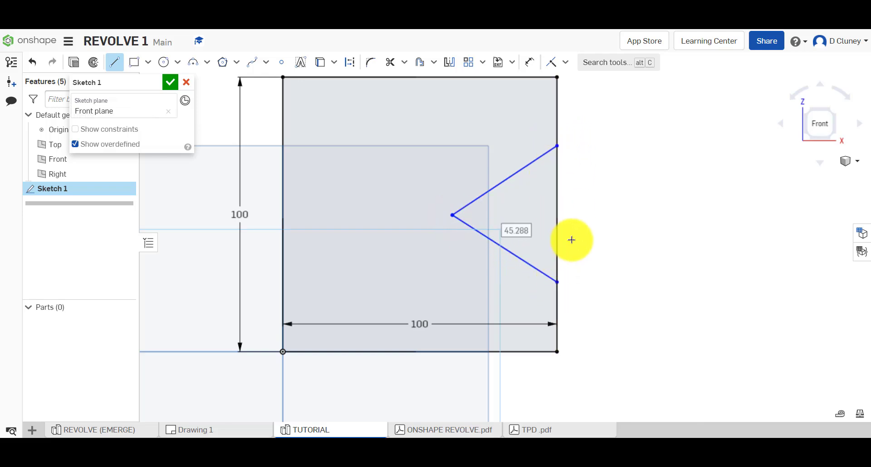
key("Escape")
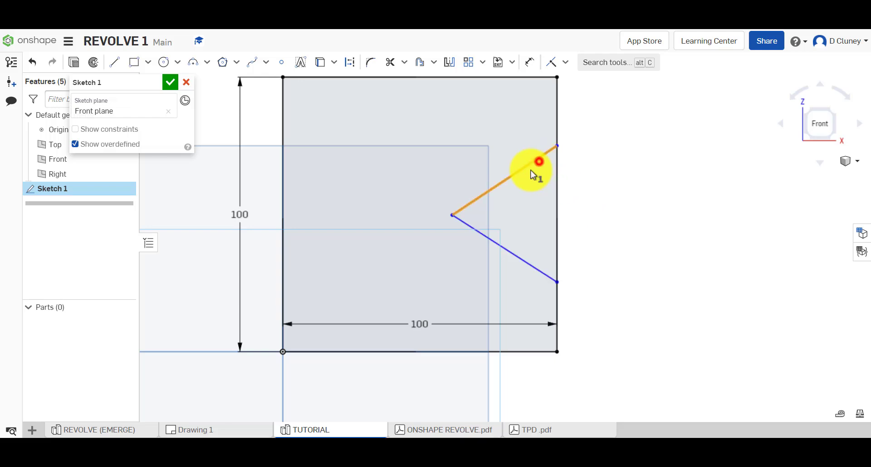
Constrain the two V lines perpendicular to each other.
left_click(522, 259)
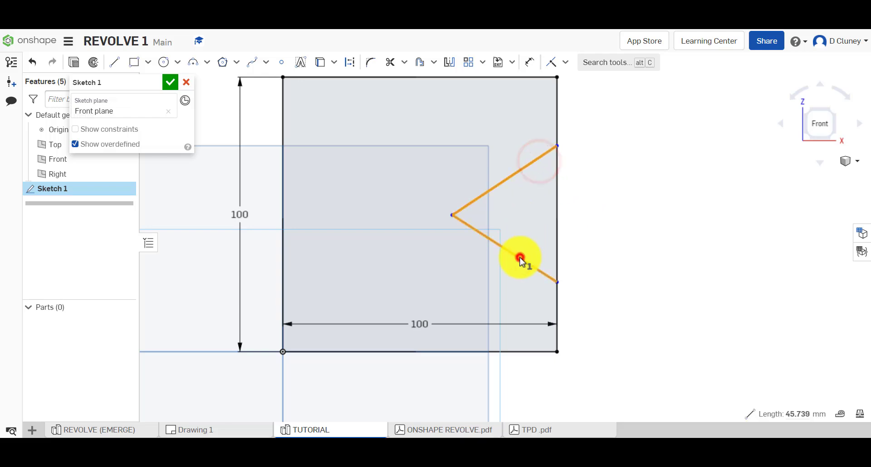
left_click(565, 67)
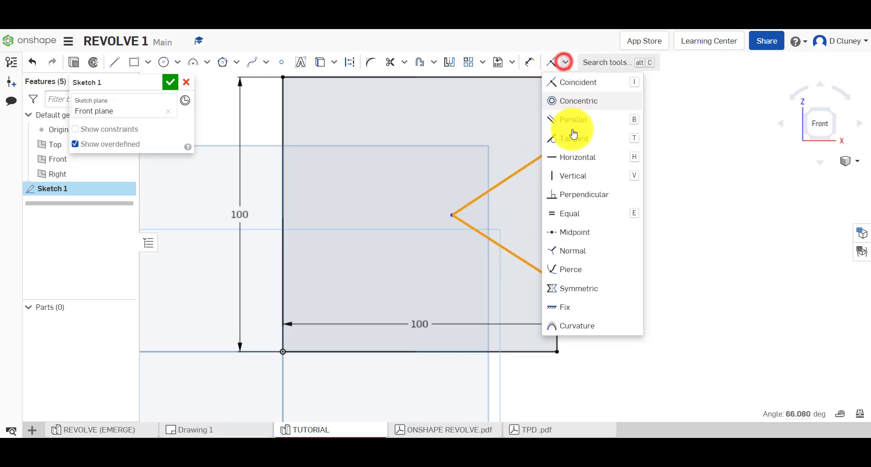
left_click(588, 197)
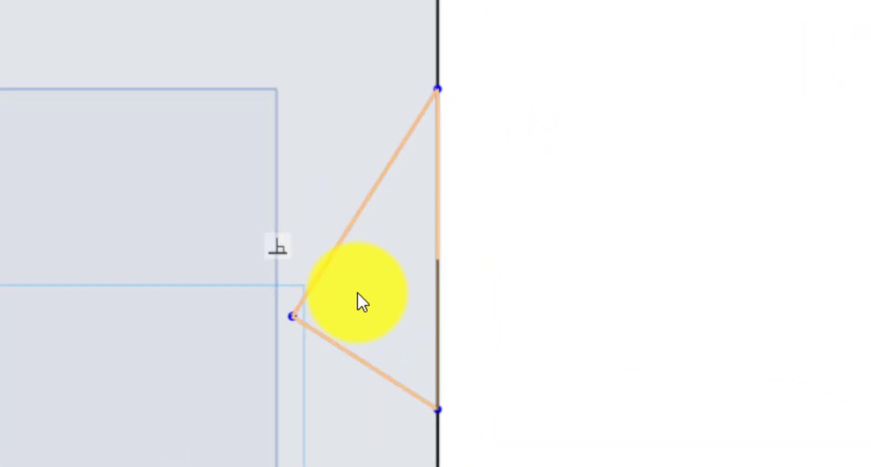
left_click(284, 248)
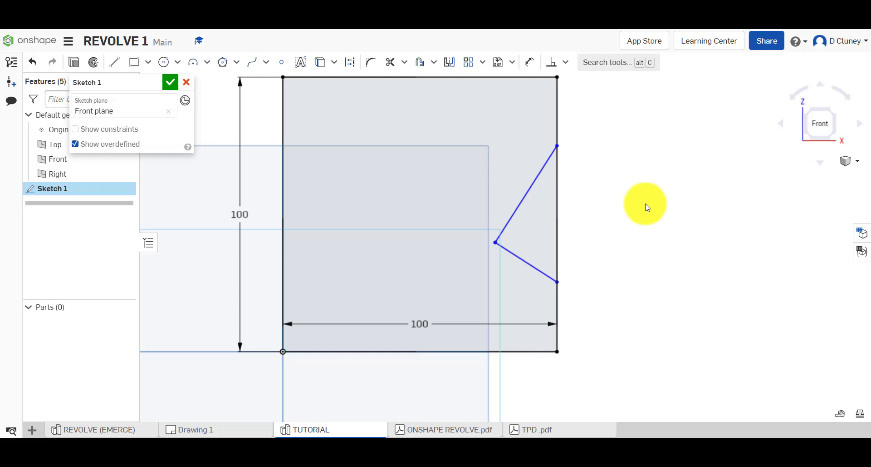
Dimension the V's upper and lower ends 25 from the square's top and bottom corners.
key("d")
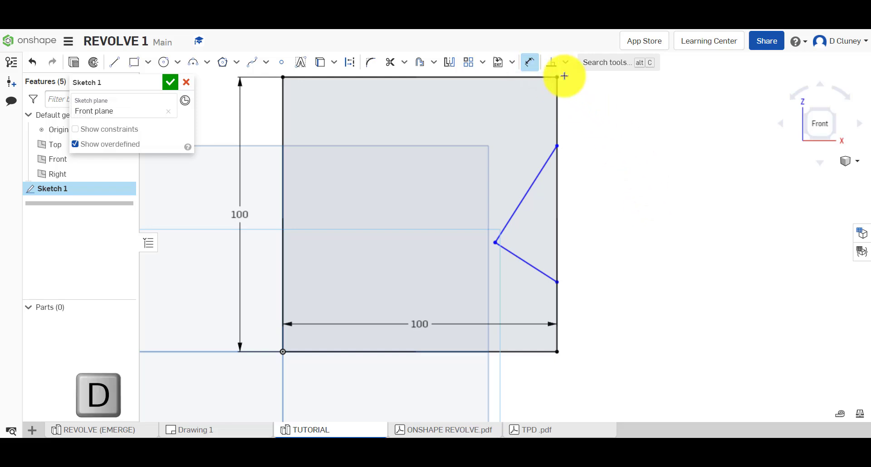
left_click(558, 77)
left_click(556, 145)
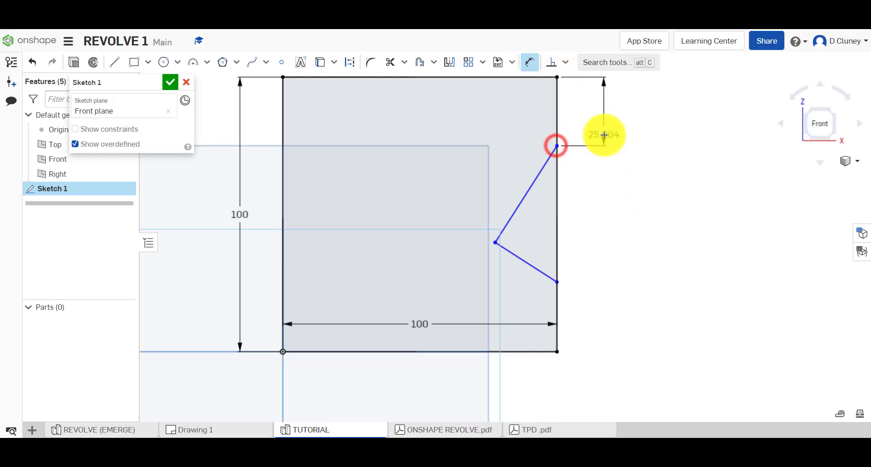
left_click(605, 135)
type("25")
key("Return")
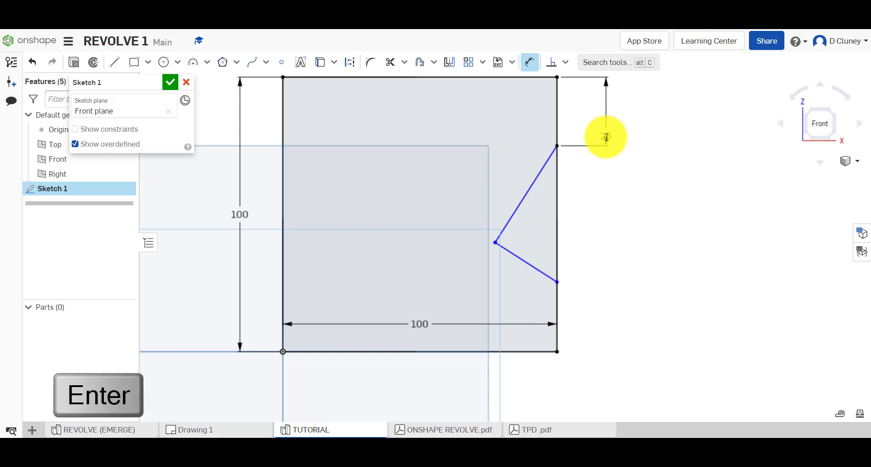
left_click(559, 282)
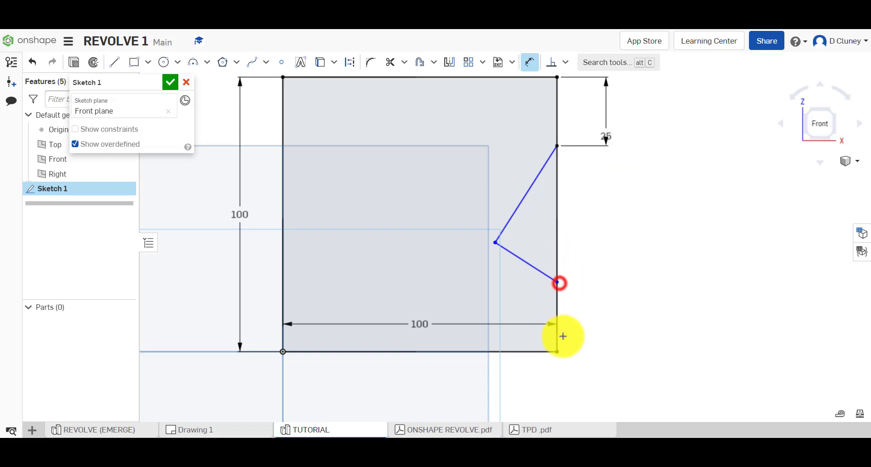
left_click(559, 352)
left_click(603, 329)
key("Return")
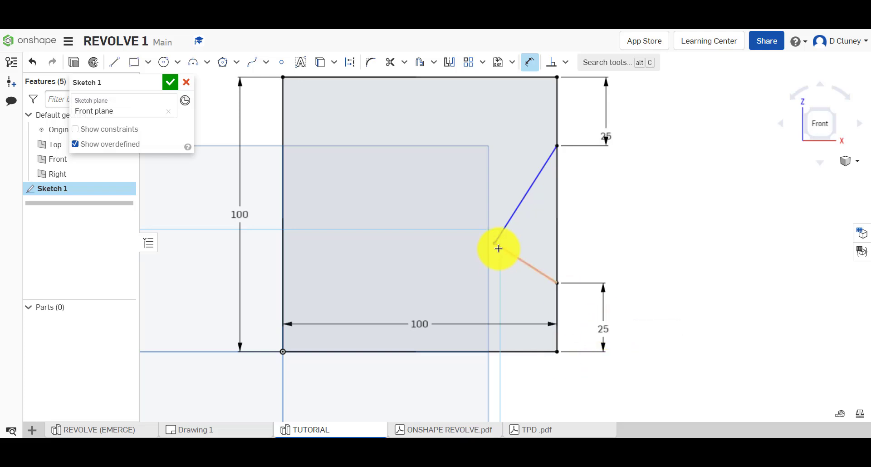
Dimension the V apex 50 above the square's bottom corner.
left_click(558, 351)
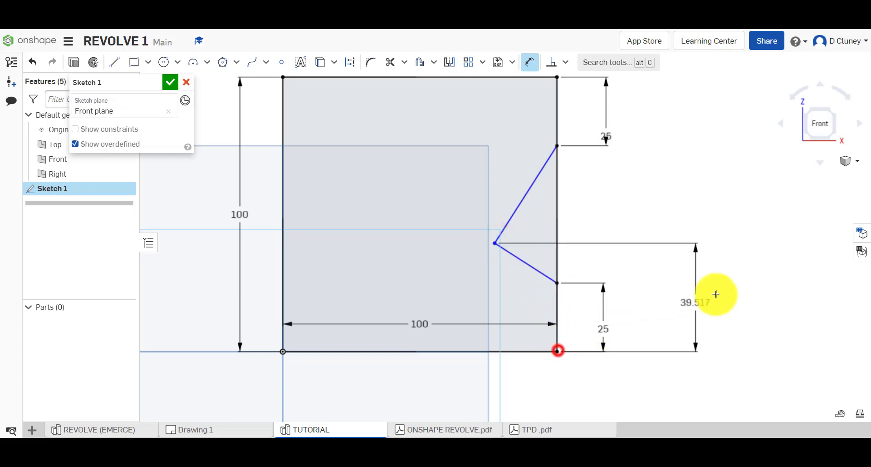
left_click(686, 295)
type("50")
key("Return")
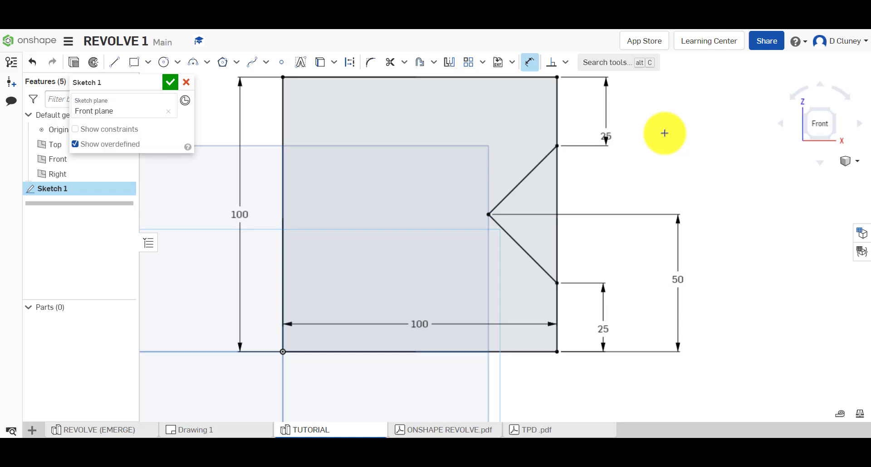
Close the sketch and revolve its face fully around the square's left edge.
left_click(831, 114)
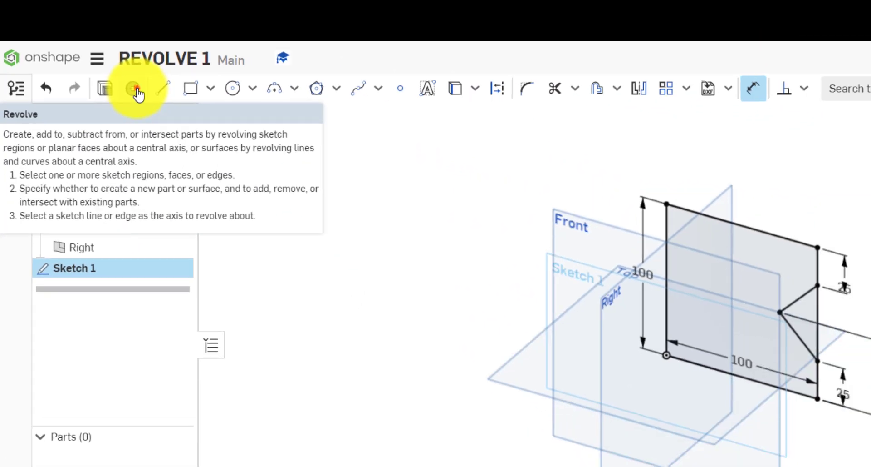
left_click(221, 148)
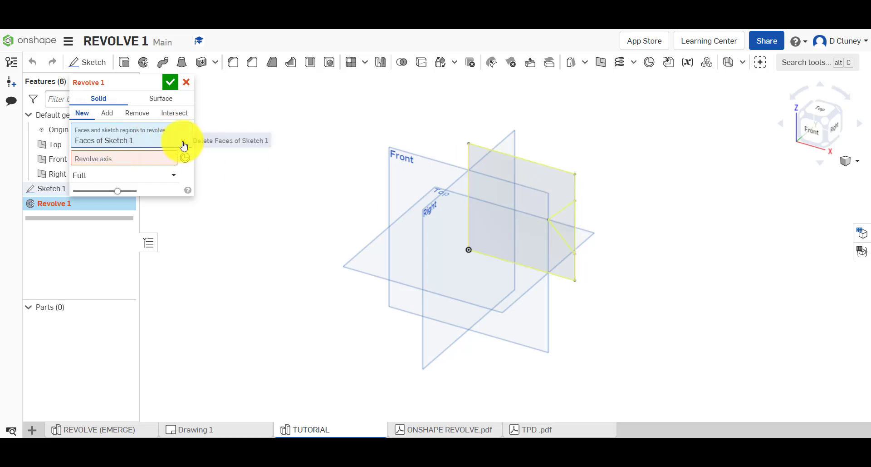
left_click(183, 142)
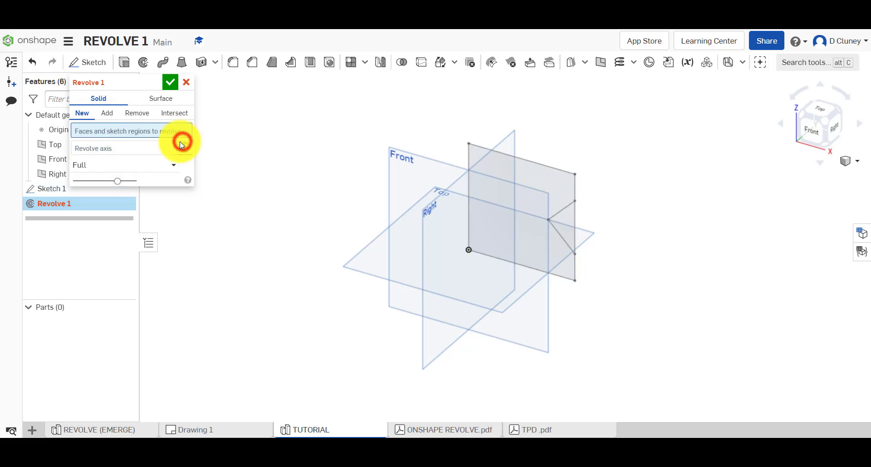
left_click(525, 219)
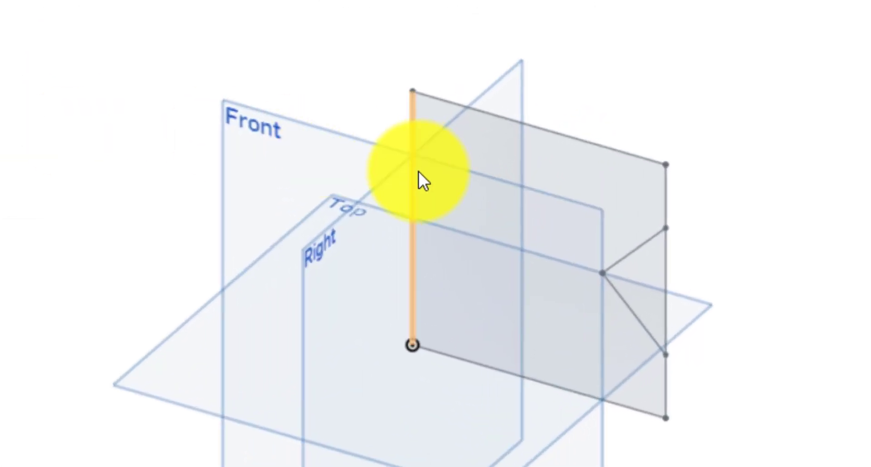
left_click(418, 171)
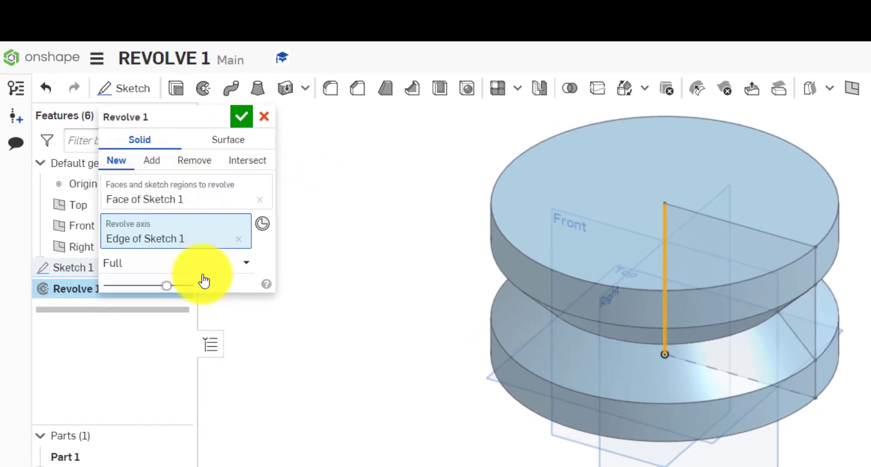
Try a one-direction revolve of about 110°, flipping the side and back.
left_click(218, 264)
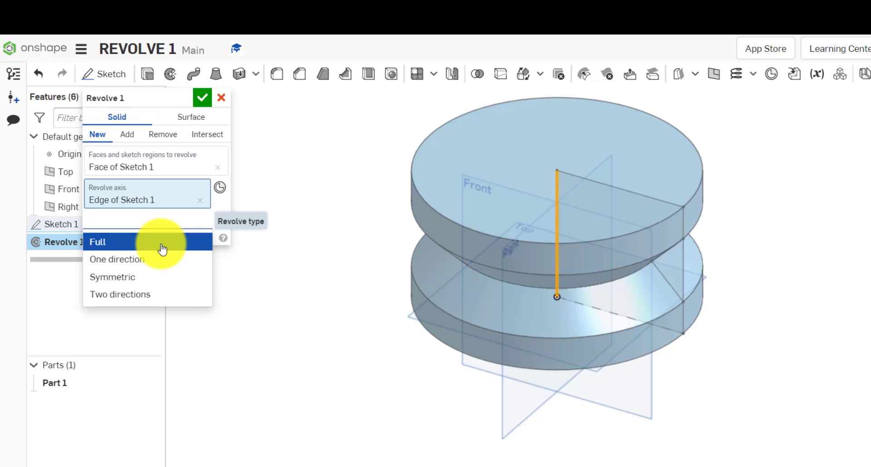
left_click(157, 264)
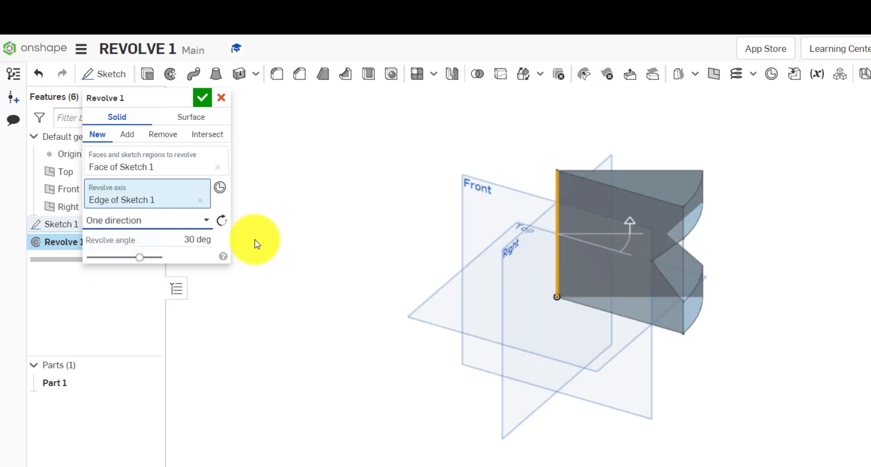
left_click_drag(633, 218, 522, 159)
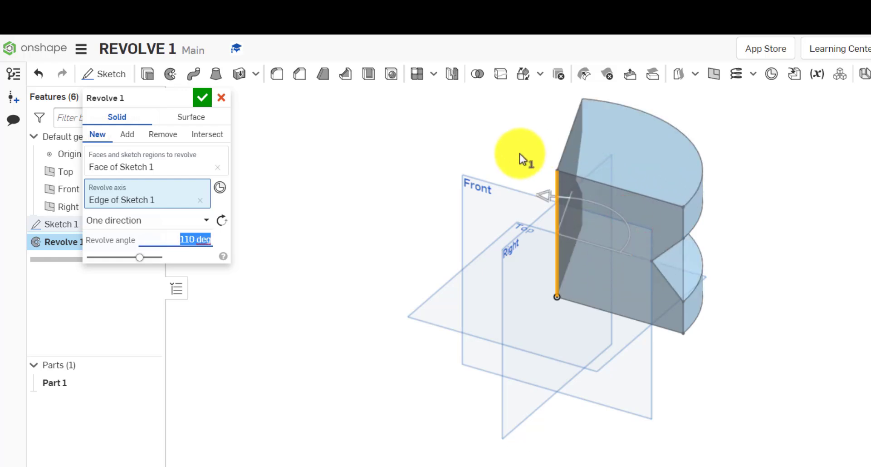
left_click(223, 221)
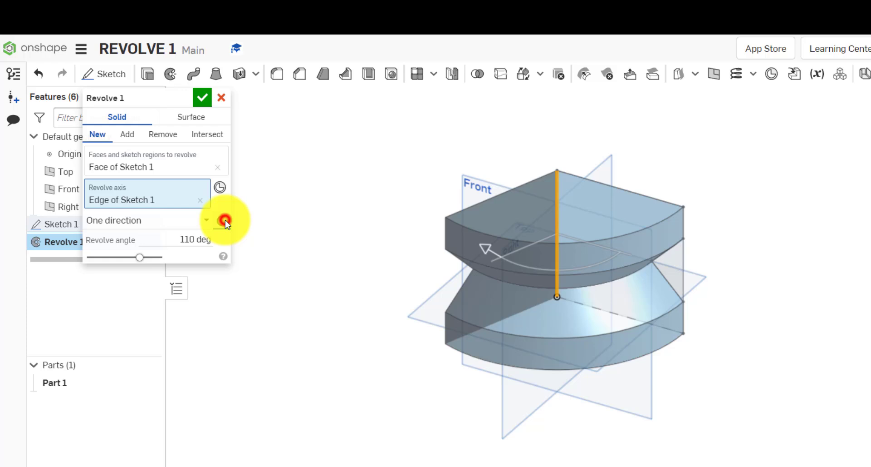
left_click(224, 221)
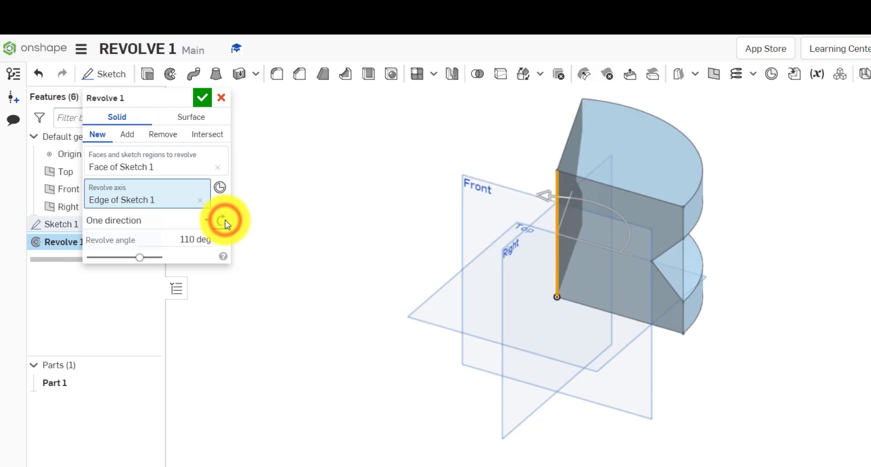
Switch to a Symmetric 180° revolve and check it from top and isometric views.
left_click(166, 221)
left_click(156, 281)
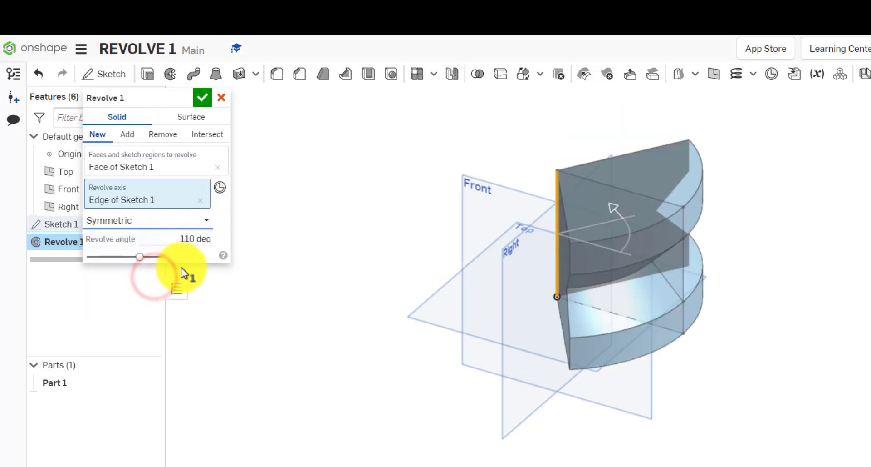
left_click(188, 239)
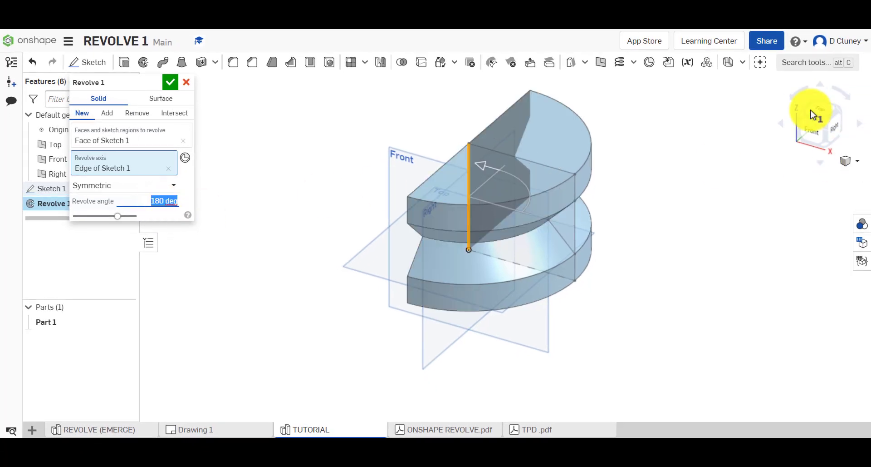
left_click(827, 112)
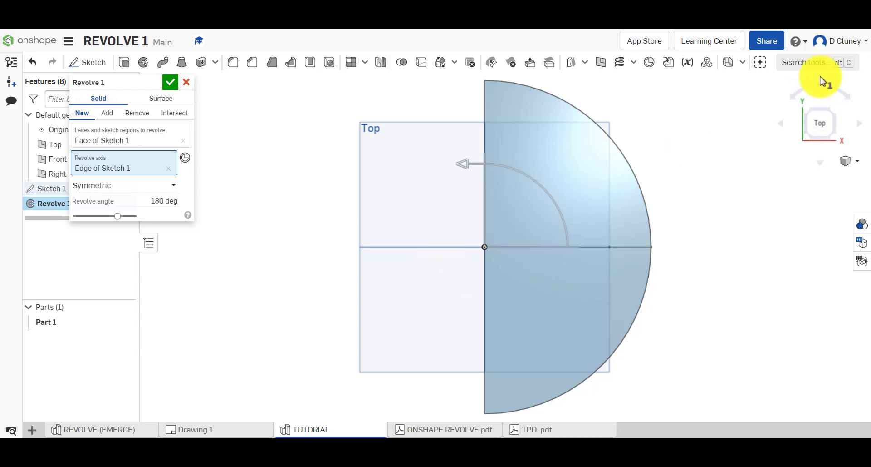
key("shift+7")
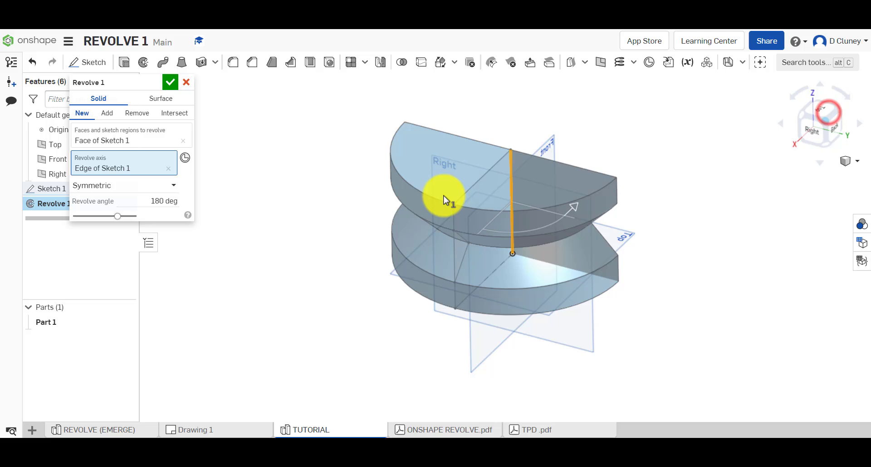
right_click(708, 209)
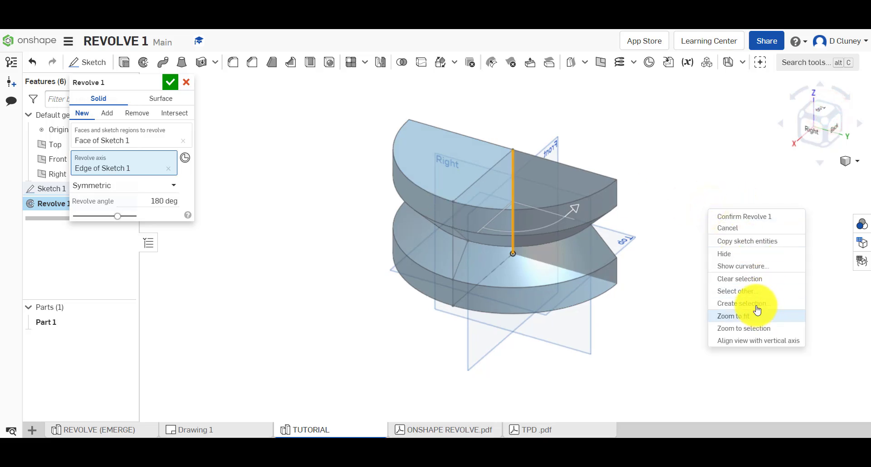
left_click(801, 117)
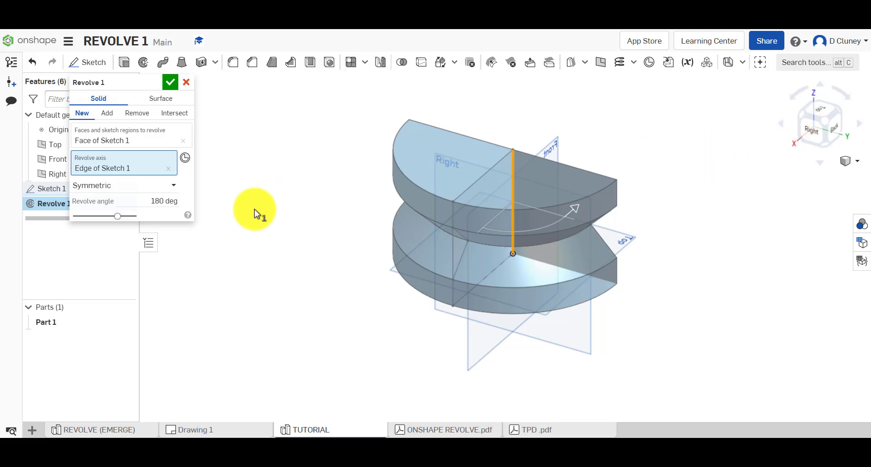
Try a two-direction revolve, adjusting angles to 320°, then about 27° and 125°.
left_click(144, 189)
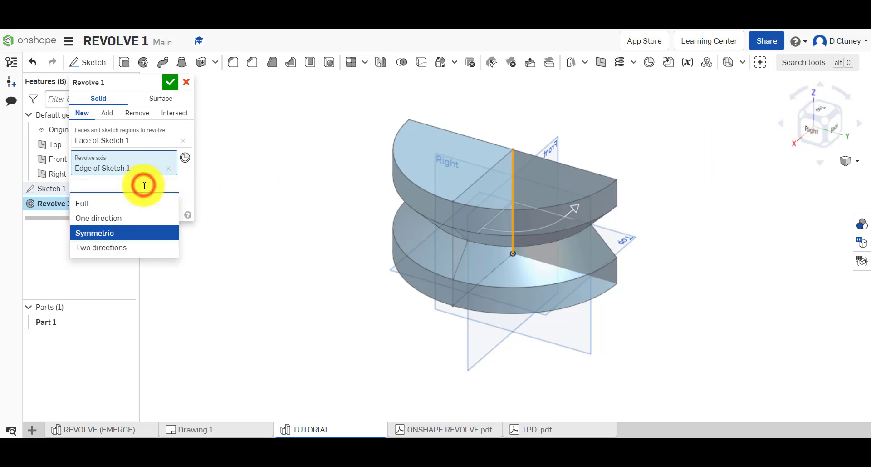
left_click(123, 246)
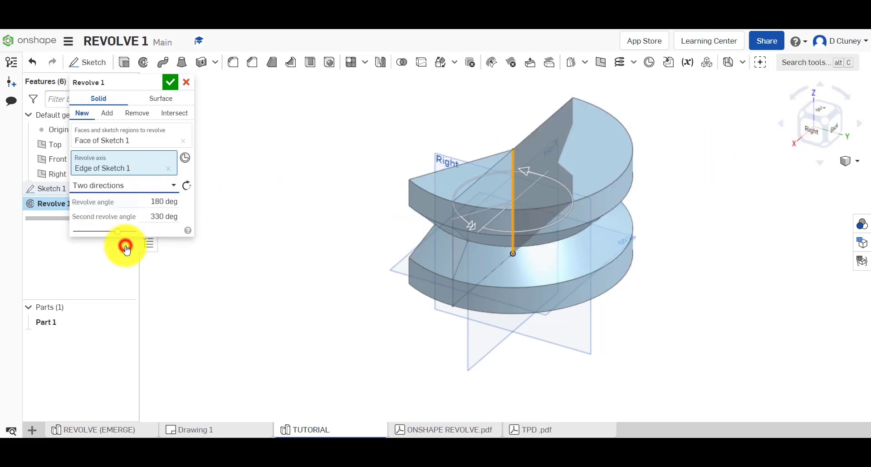
left_click(825, 108)
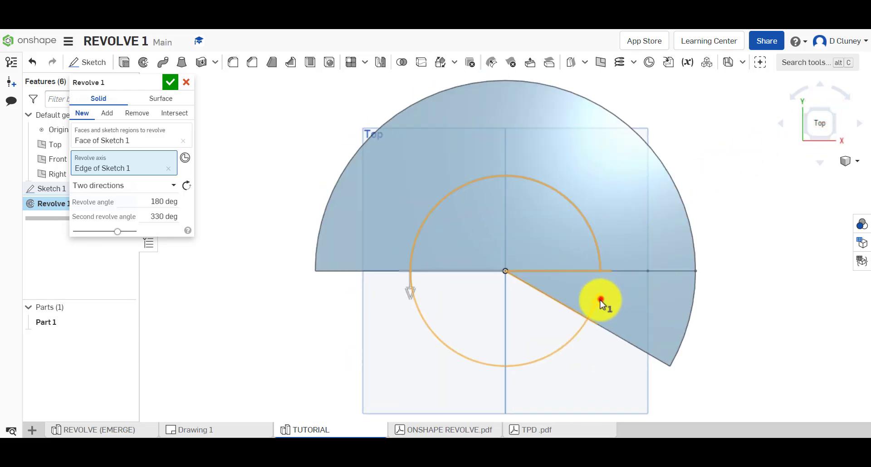
mouse_move(601, 300)
left_mouse_down()
mouse_move(574, 326)
mouse_move(523, 337)
mouse_move(607, 313)
left_mouse_up()
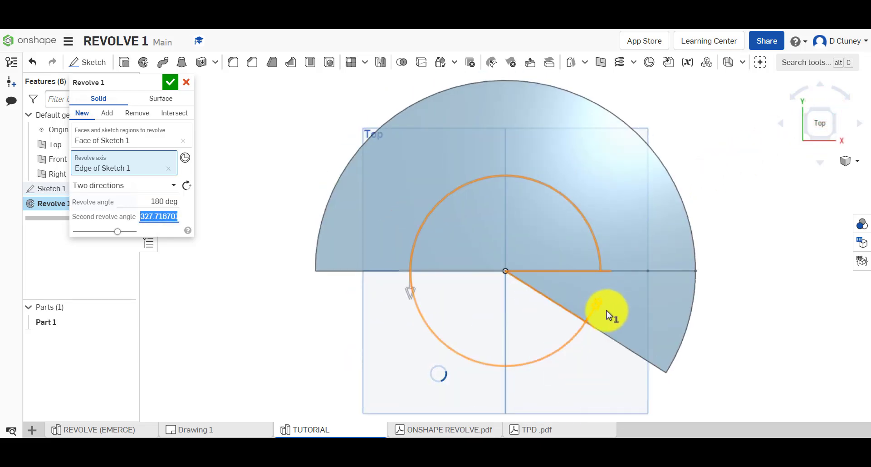
type("320")
key("Return")
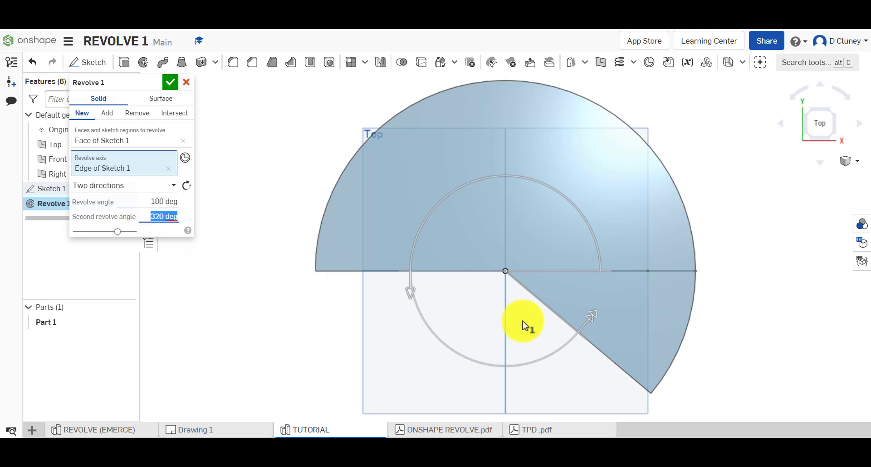
left_click_drag(590, 323, 583, 206)
left_click_drag(413, 300, 418, 241)
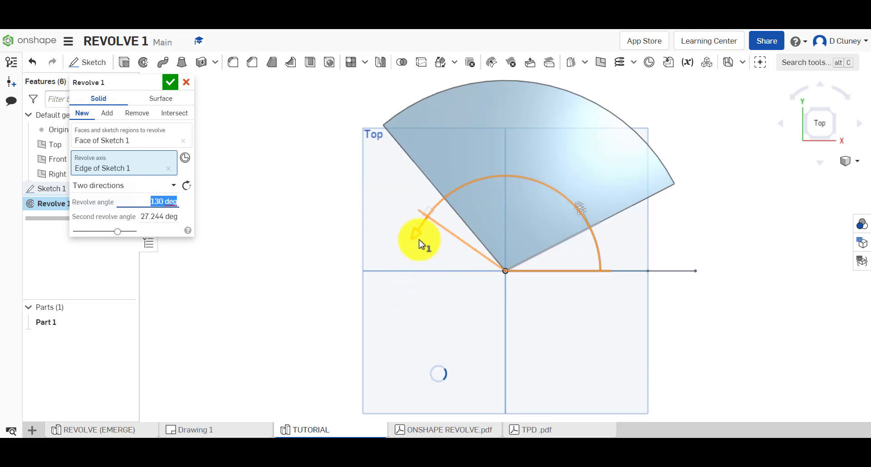
Set the revolve type back to Full, viewed isometrically.
left_click(834, 140)
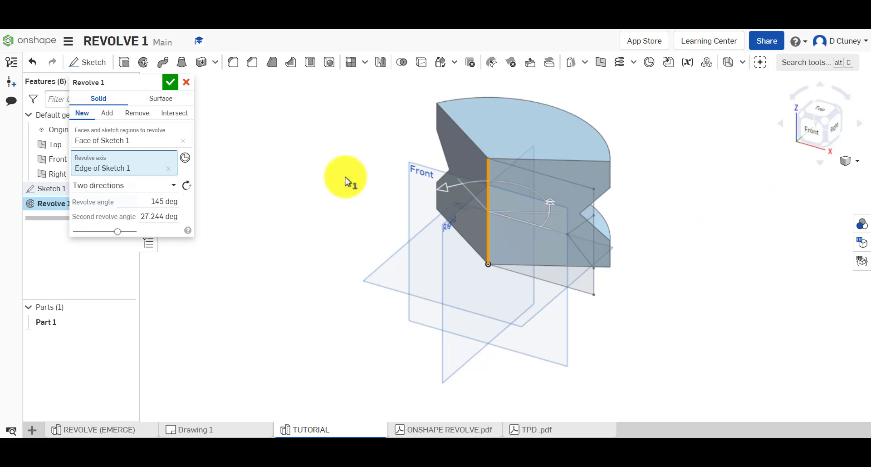
left_click(145, 193)
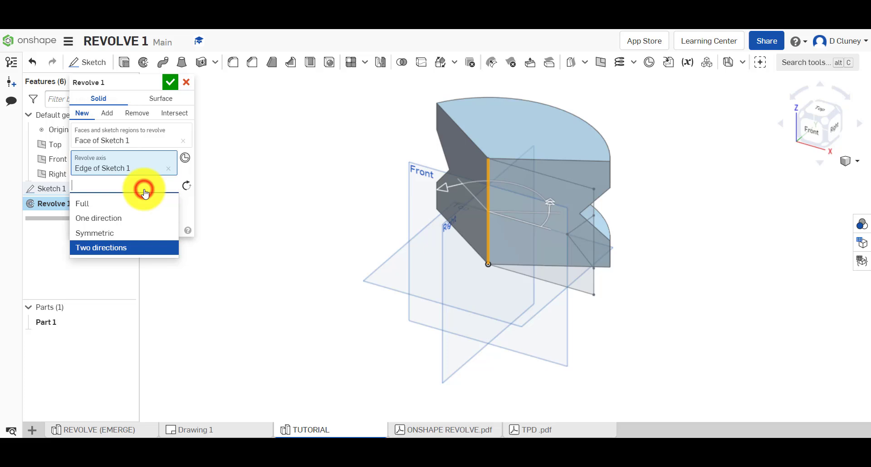
left_click(138, 200)
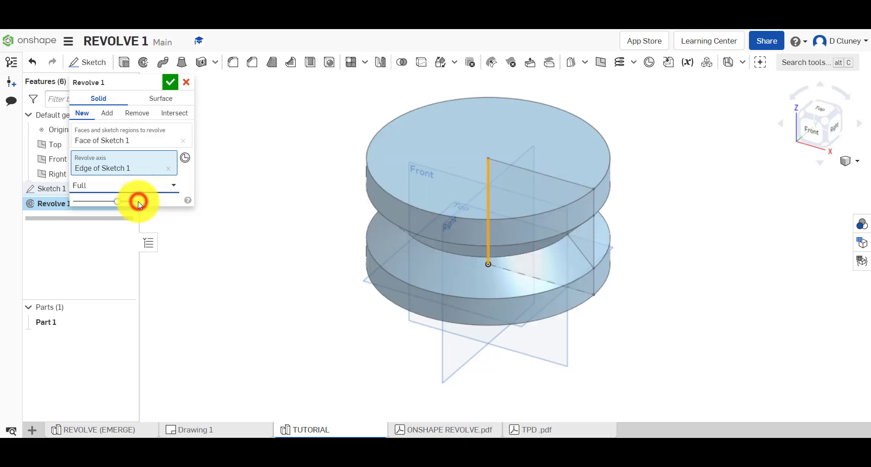
Commit the full revolve into Part 1, review Sketch 1 unchanged, and reopen Revolve 1.
left_click(170, 83)
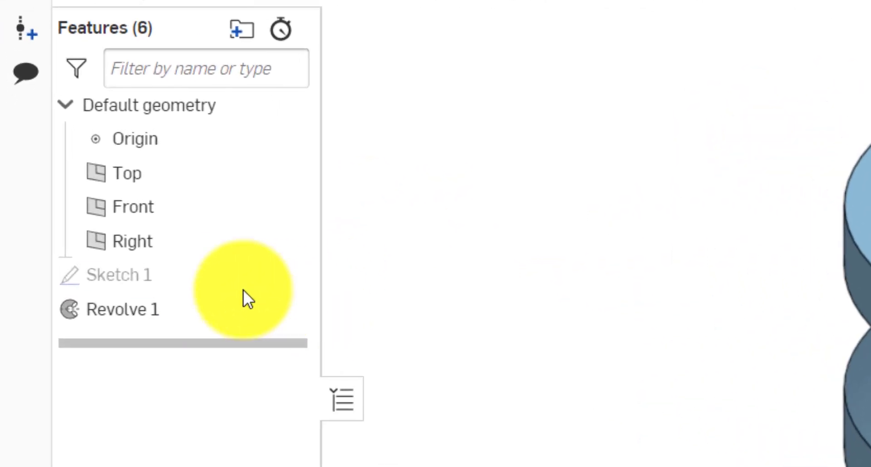
right_click(148, 286)
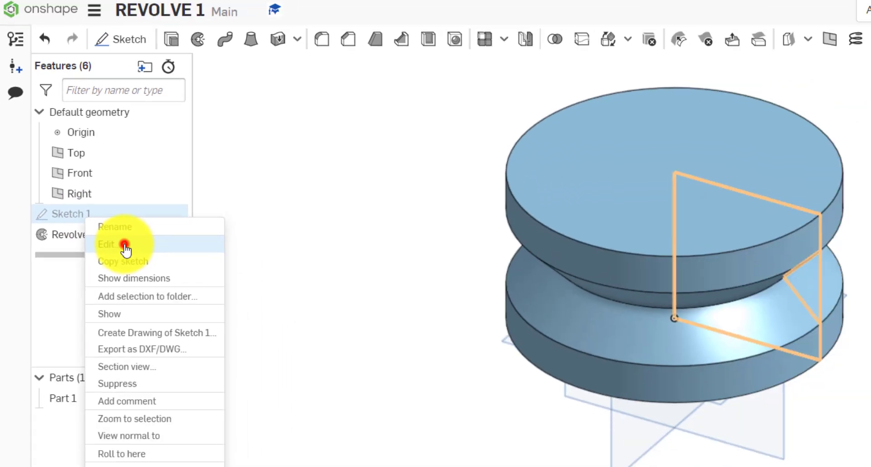
left_click(214, 335)
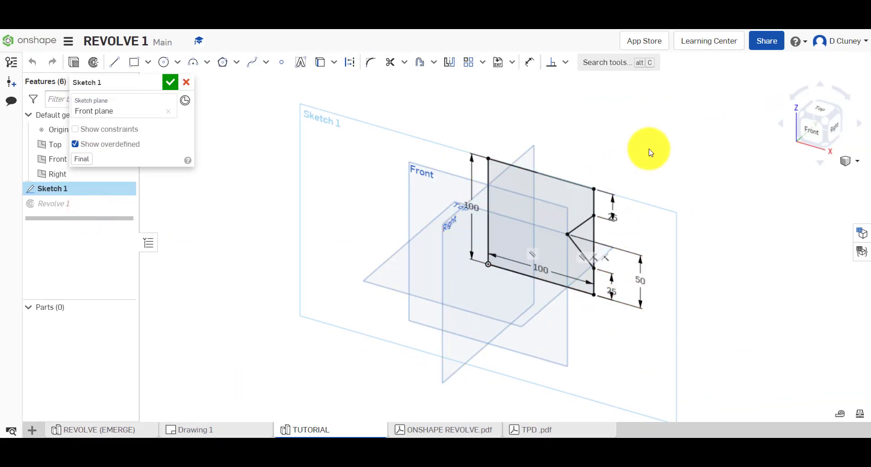
left_click(171, 83)
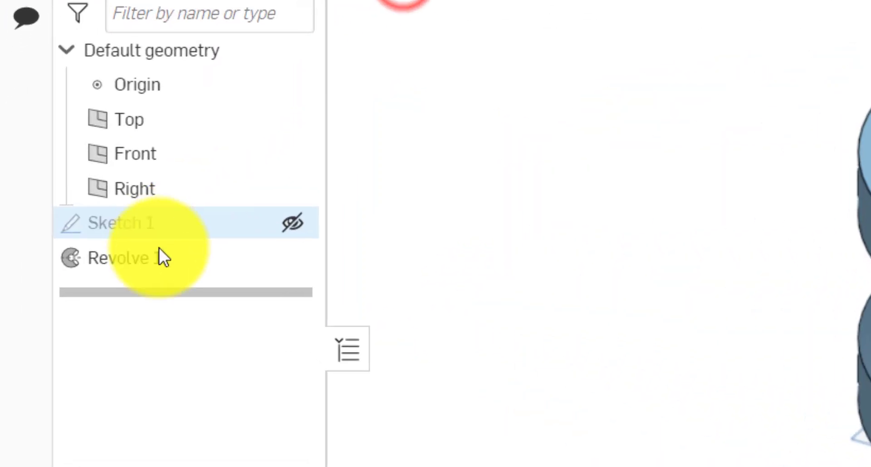
right_click(73, 211)
left_click(223, 328)
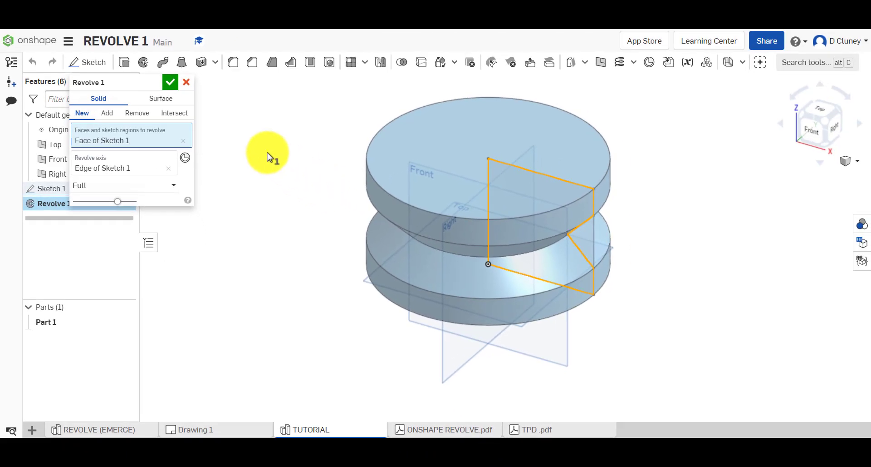
Confirm the full revolve and begin renaming Part 1.
left_click(170, 82)
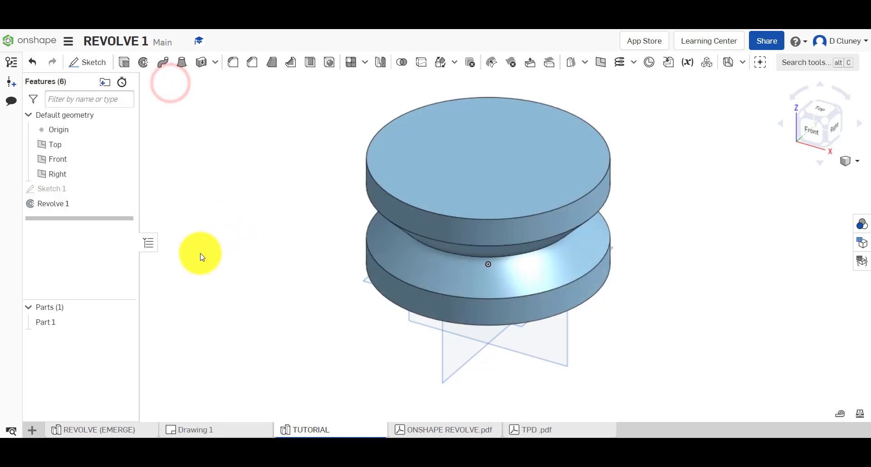
right_click(72, 324)
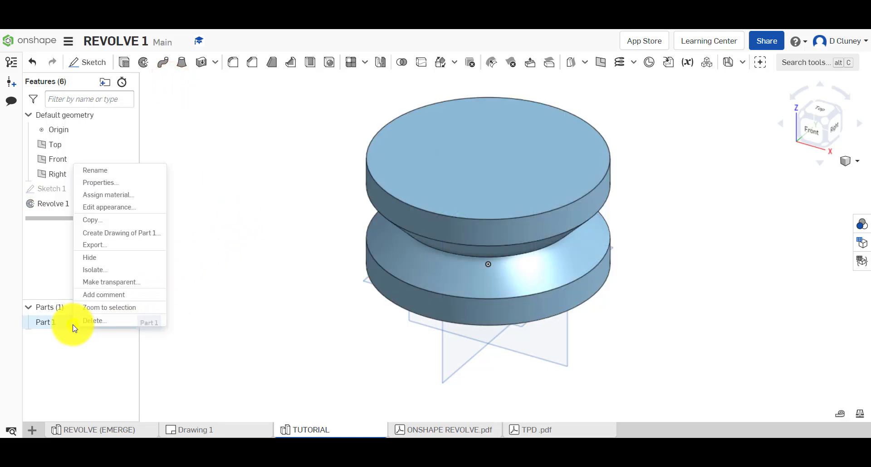
left_click(106, 171)
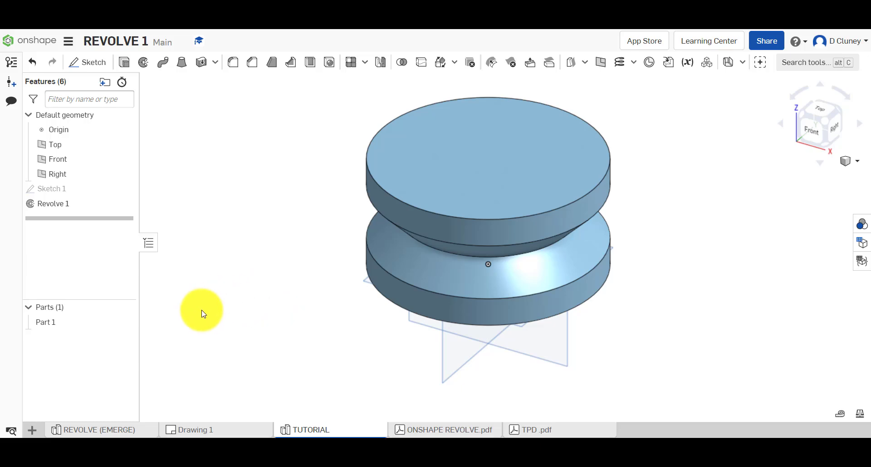
Assign ABS from the material library to Part 1.
right_click(103, 329)
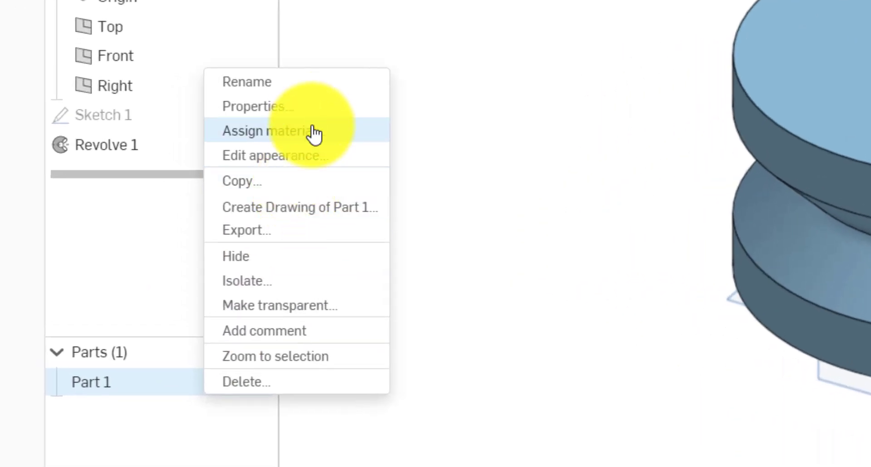
left_click(315, 134)
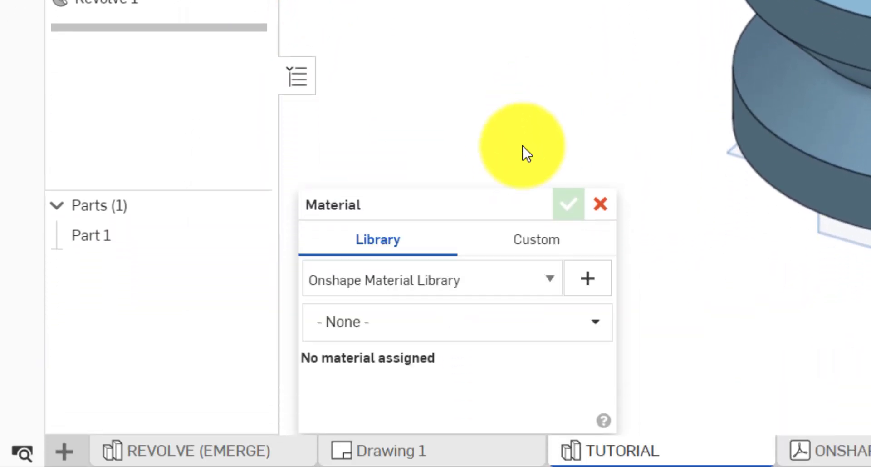
left_click(394, 336)
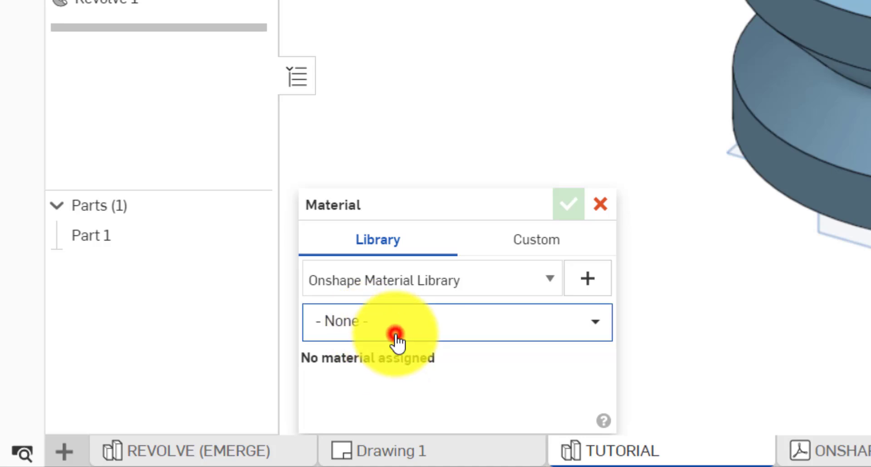
type("ABS")
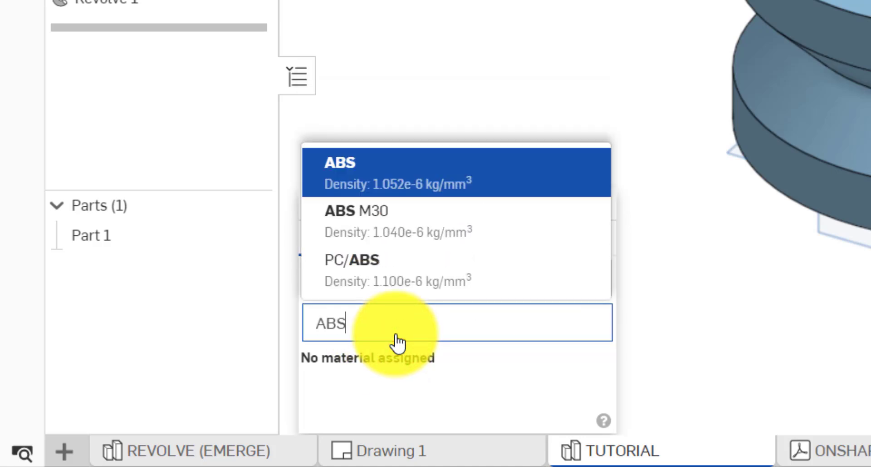
left_click(434, 176)
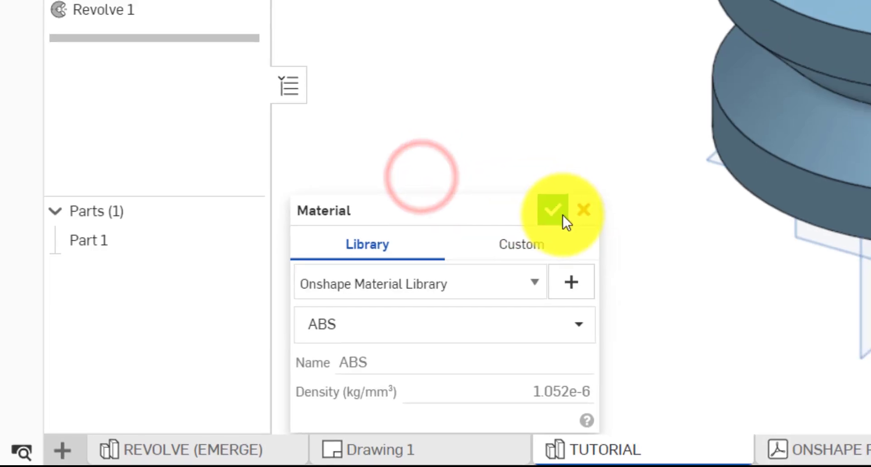
left_click(563, 214)
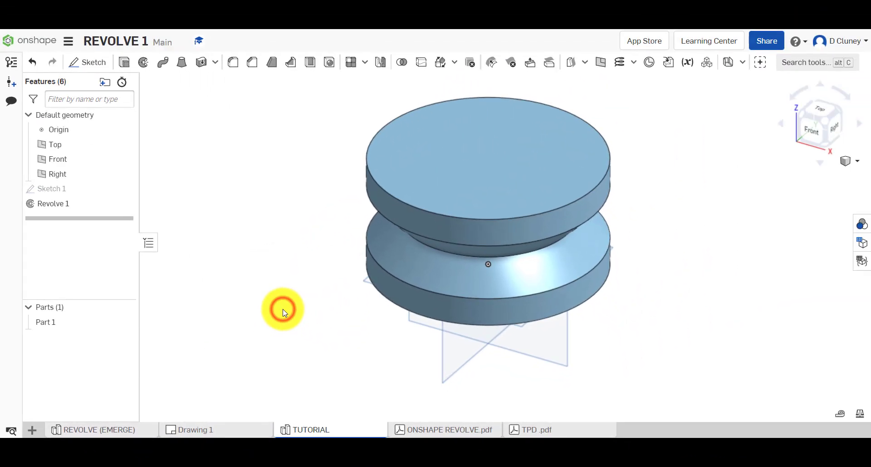
Measure the REVOLVE (EMERGE) reference part's mass: 2.926 kg and 2.782e+6 mm³.
left_click(126, 432)
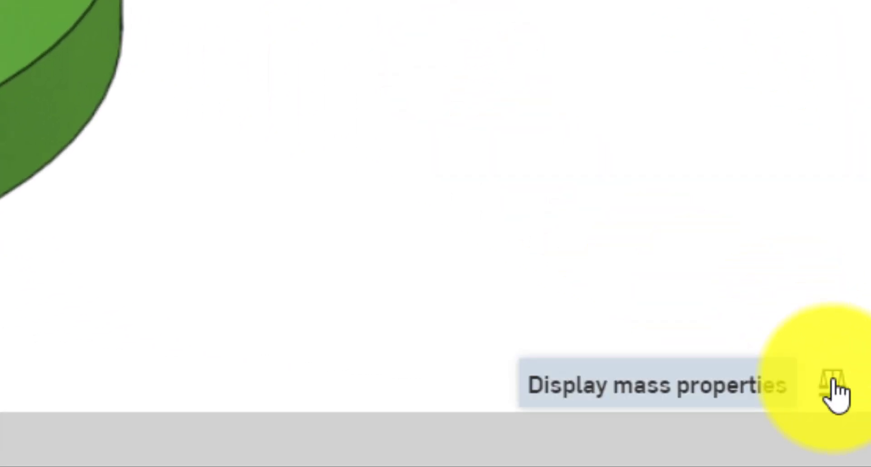
left_click(837, 391)
left_click(619, 222)
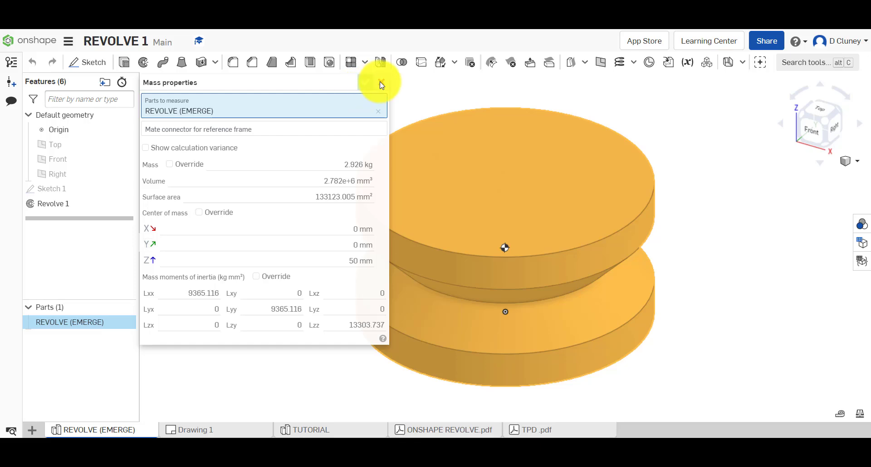
left_click(381, 83)
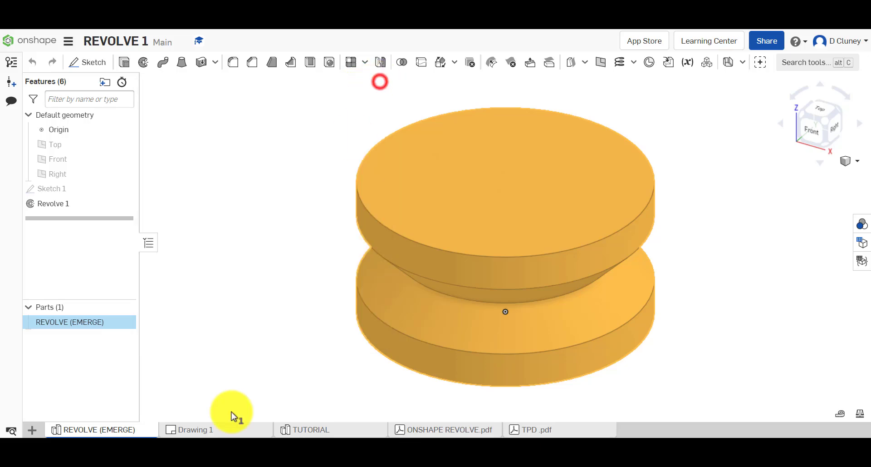
Measure TUTORIAL Part 1's mass as 2.926 kg (2.782e+6 mm³), then deselect it.
left_click(323, 427)
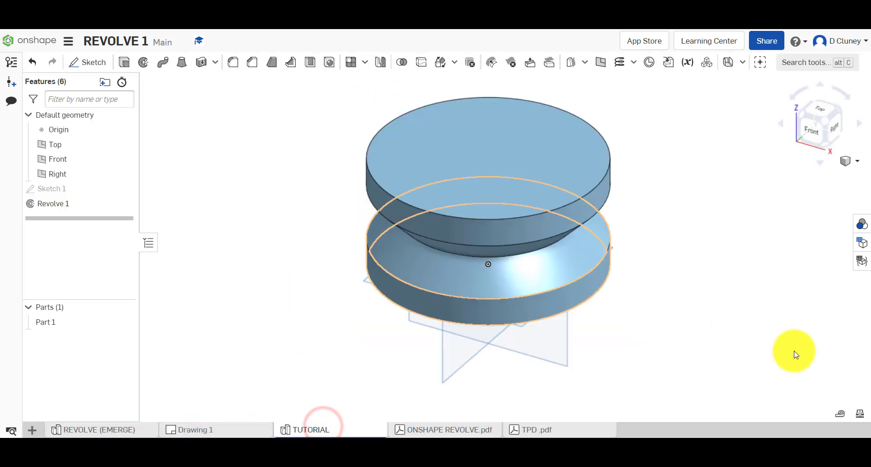
left_click(862, 412)
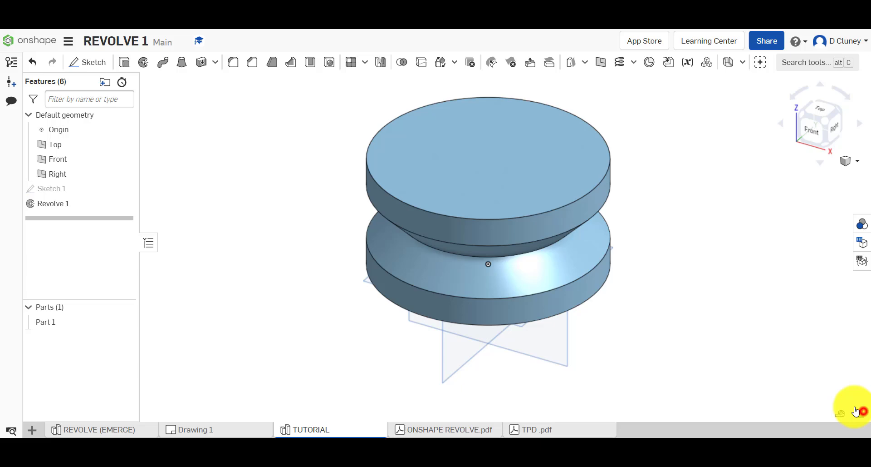
left_click(553, 224)
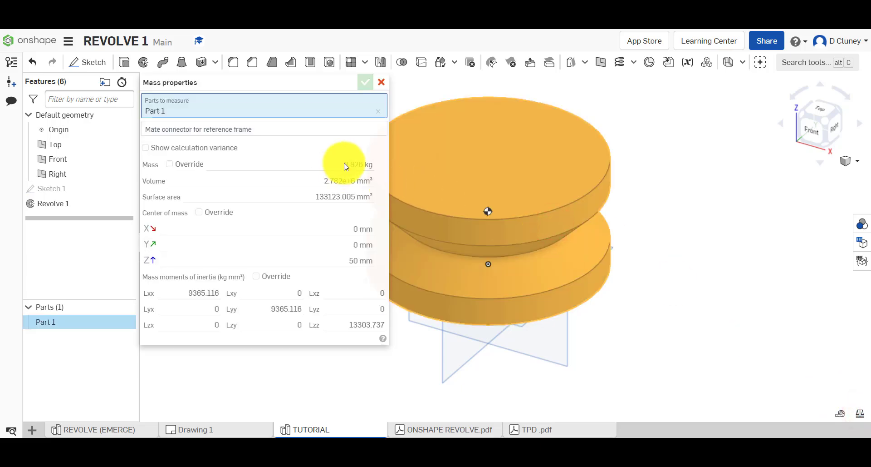
mouse_move(341, 164)
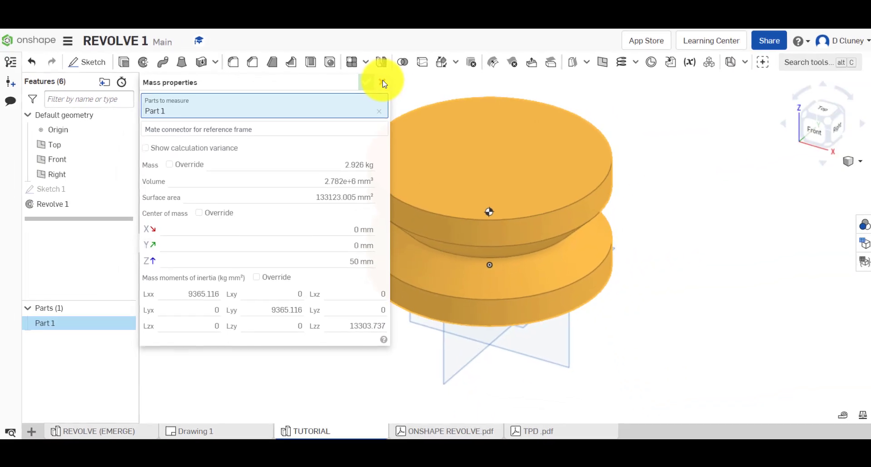
left_click(384, 83)
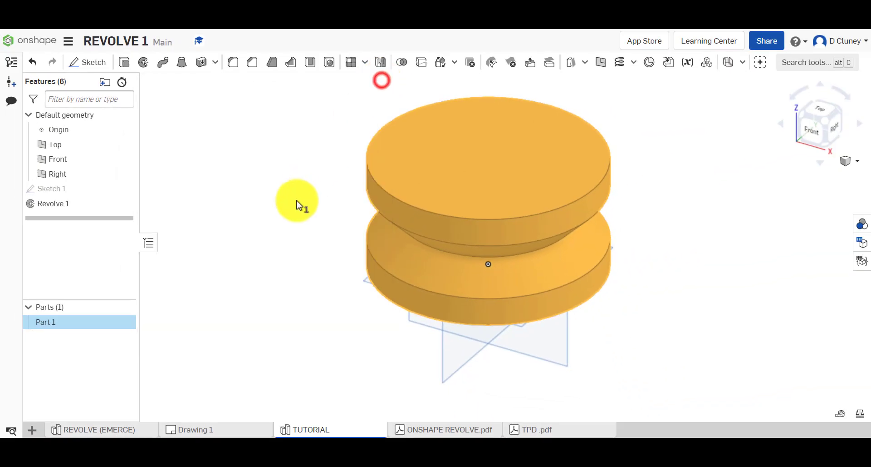
left_click(298, 220)
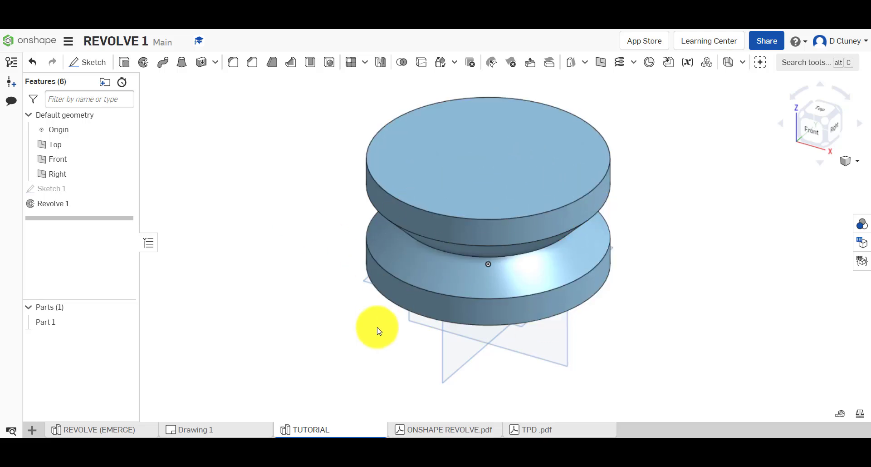
mouse_move(111, 433)
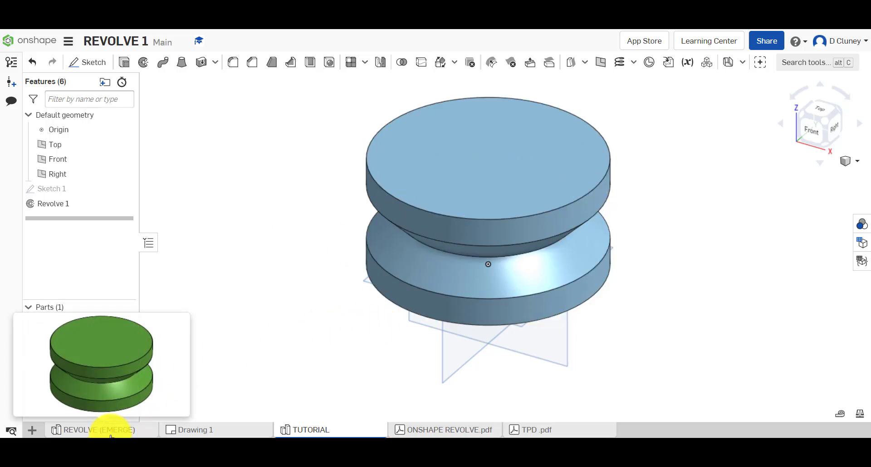